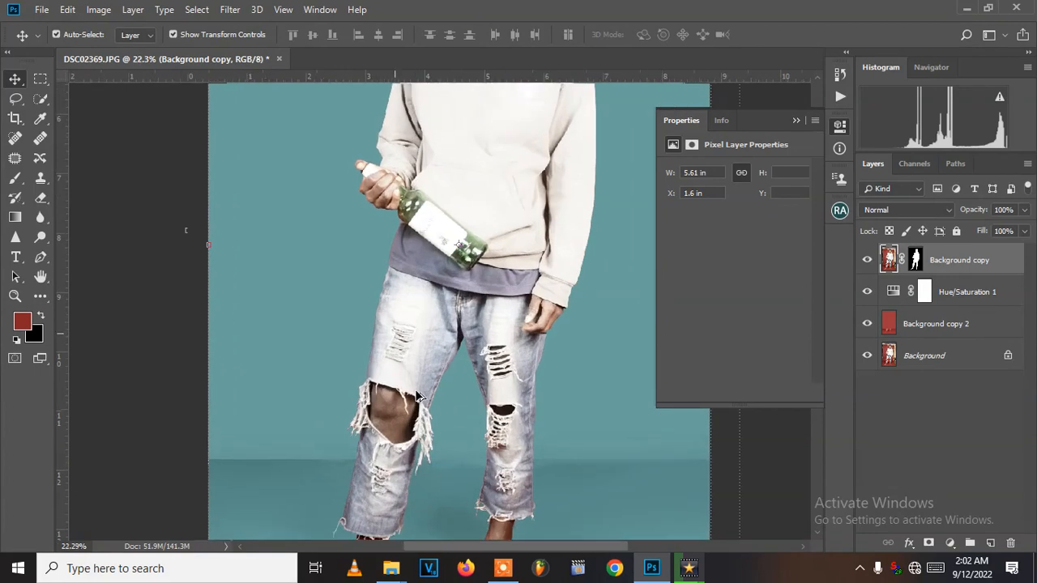
- Examine the skin tones of the man's face, legs and feet against each other at full view and close up
scroll(409, 324, "down", 3)
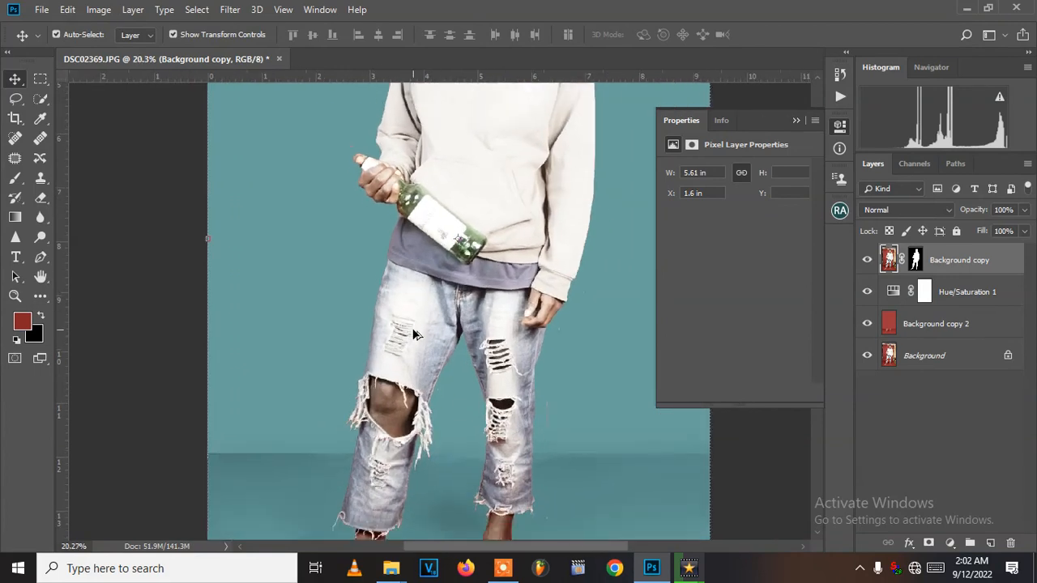
scroll(423, 348, "down", 2)
scroll(422, 350, "down", 1)
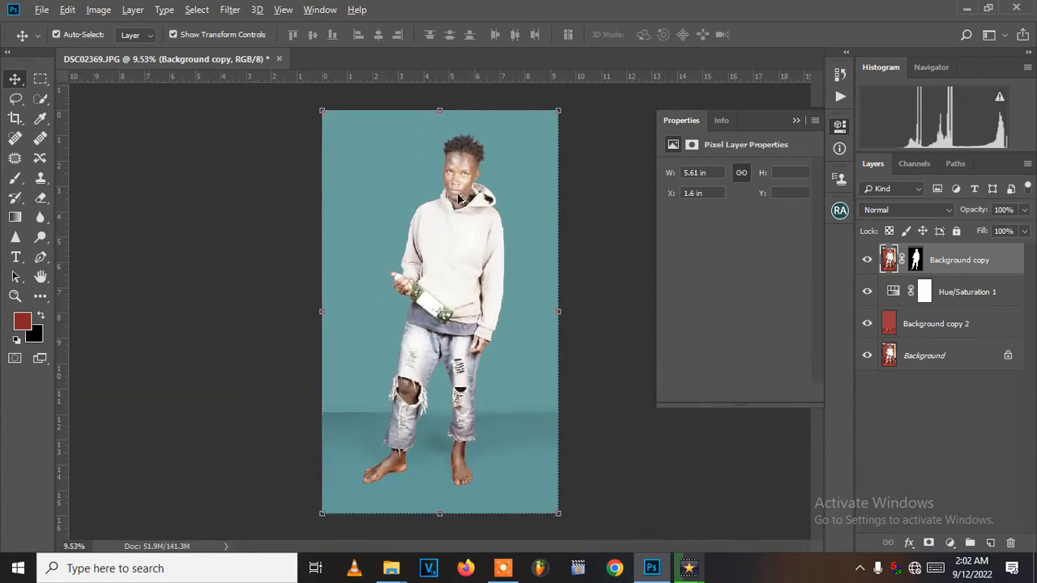
scroll(475, 405, "up", 5)
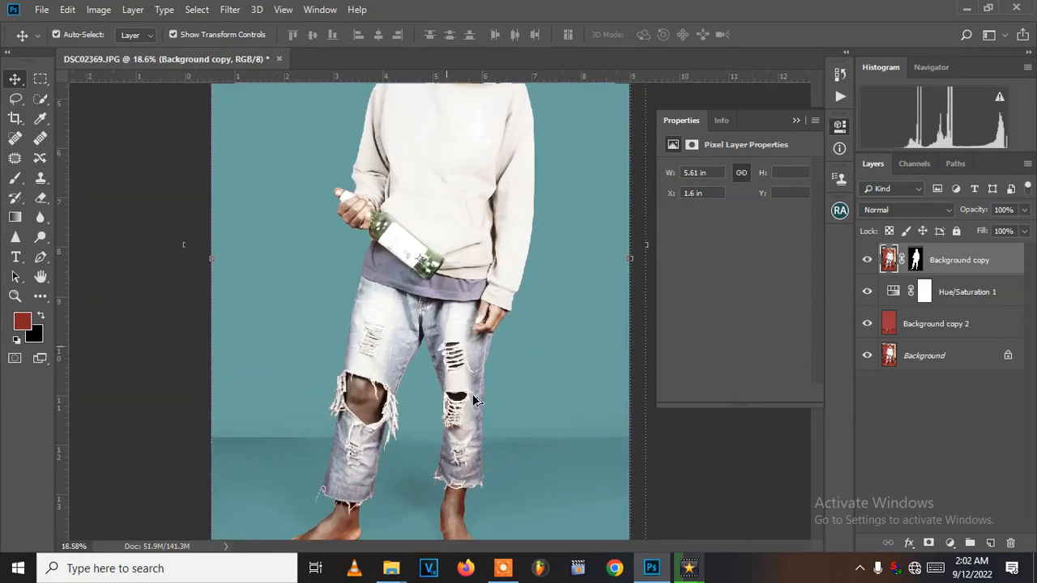
left_click_drag(461, 366, 469, 305)
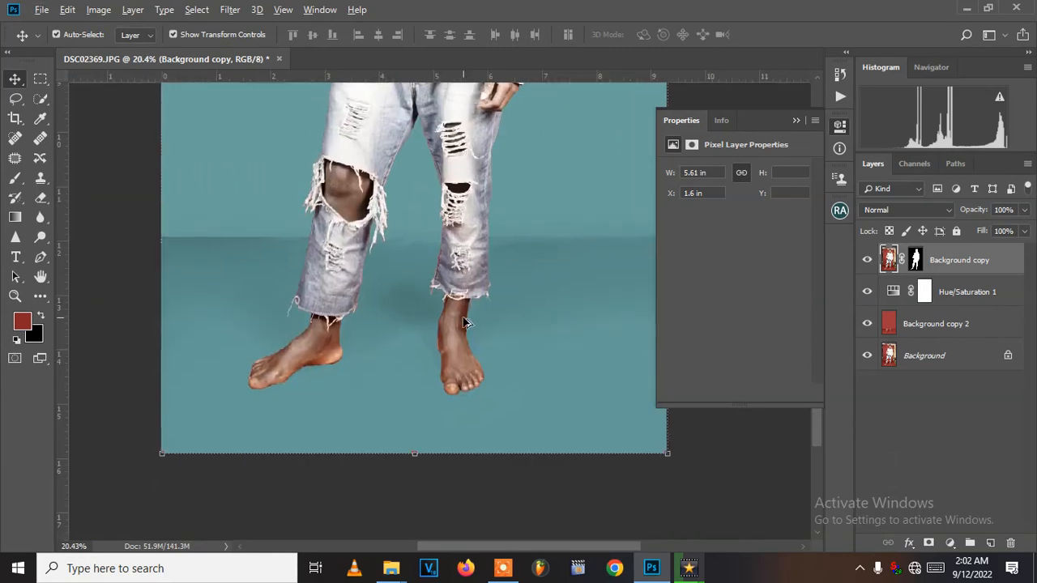
scroll(464, 322, "up", 3)
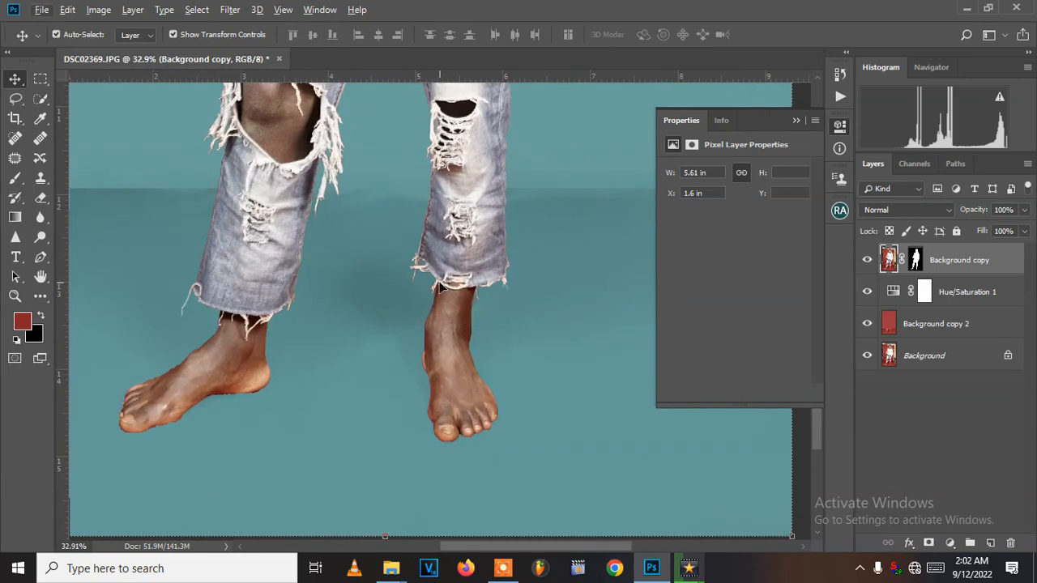
scroll(442, 288, "down", 3)
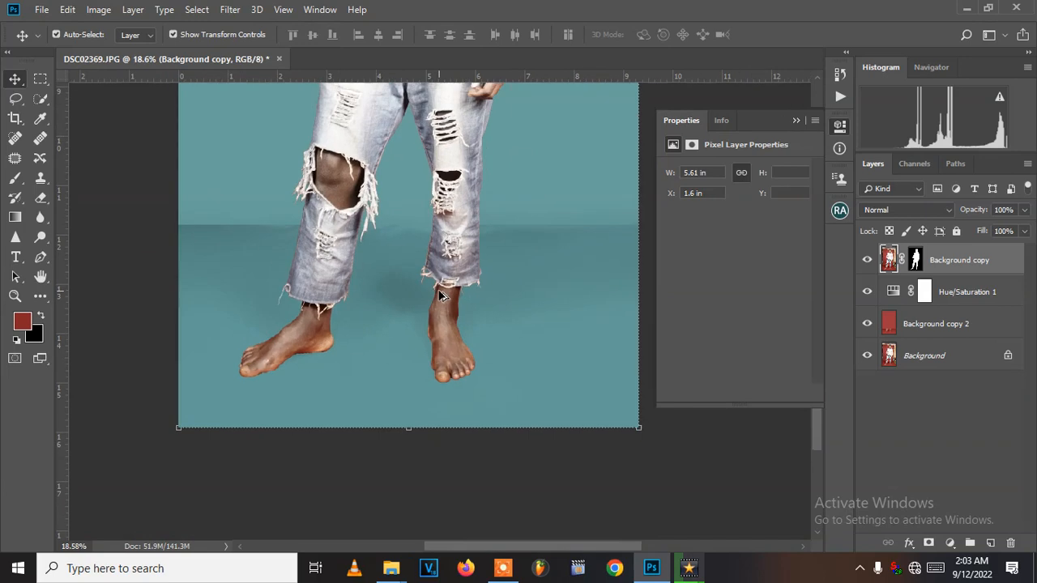
scroll(453, 336, "down", 1)
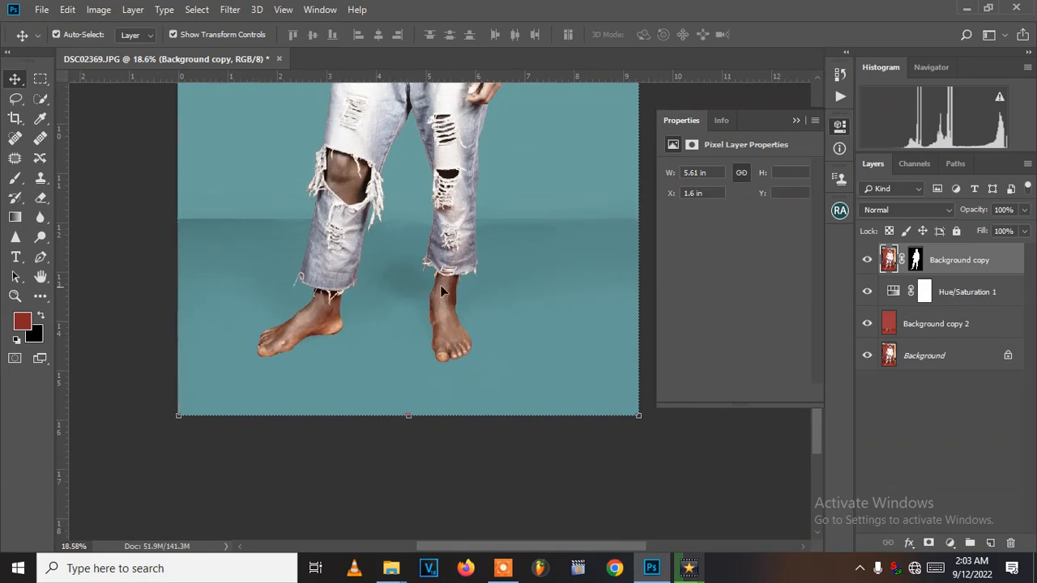
scroll(426, 188, "down", 3)
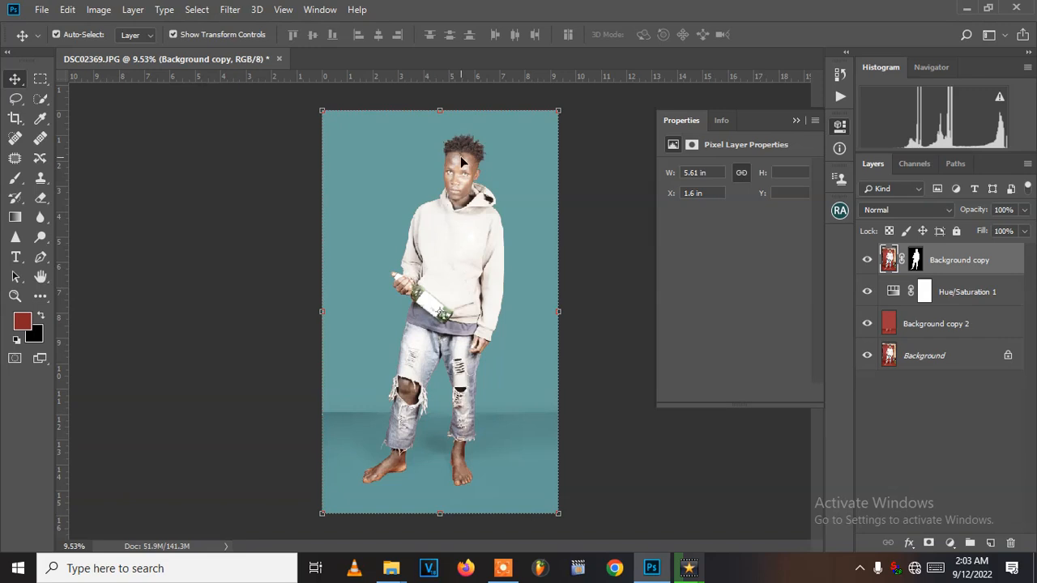
scroll(445, 194, "up", 4)
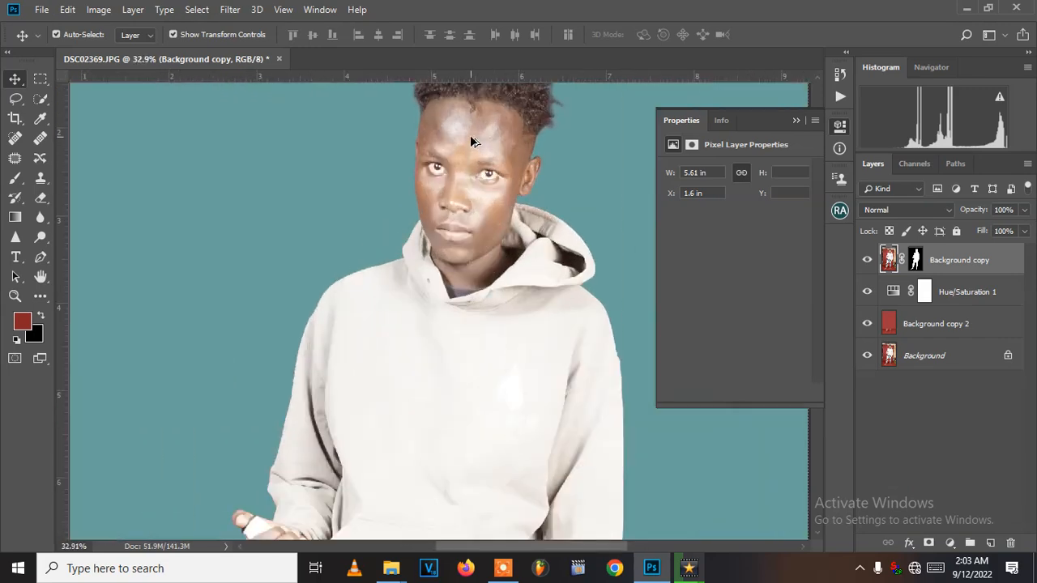
scroll(467, 226, "down", 3)
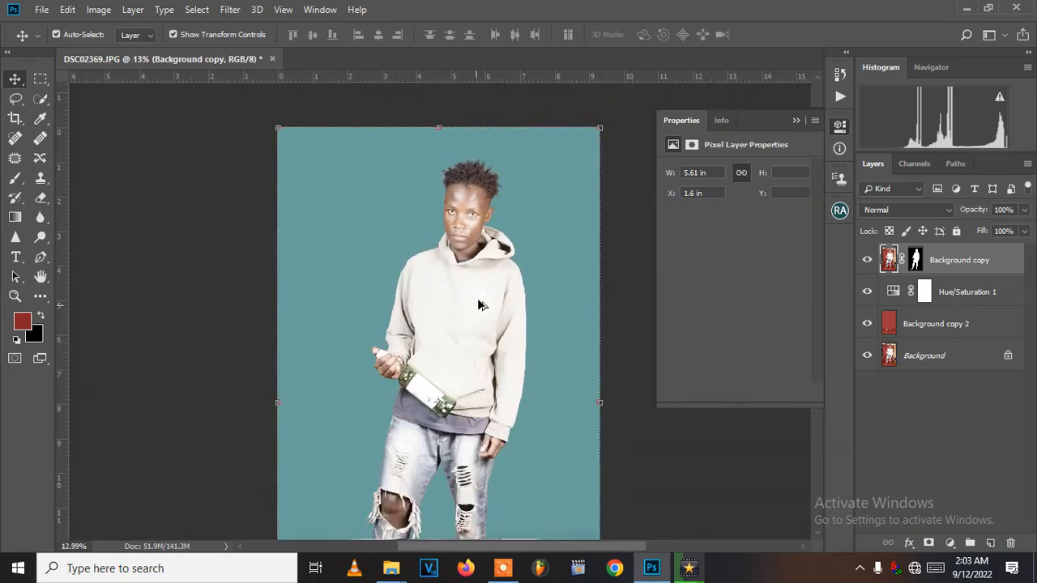
scroll(456, 409, "down", 2)
scroll(457, 410, "down", 2)
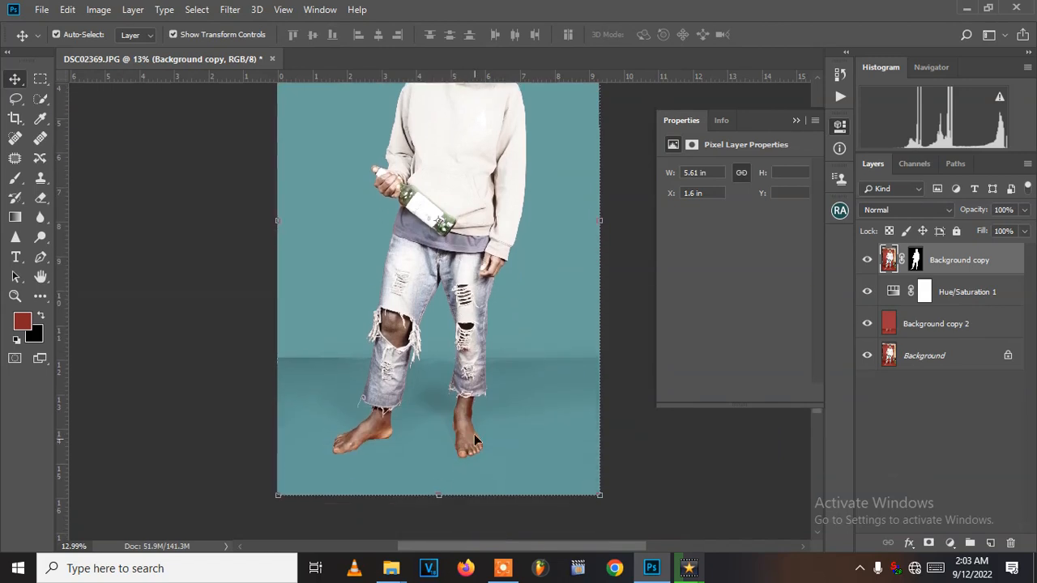
scroll(369, 441, "up", 3)
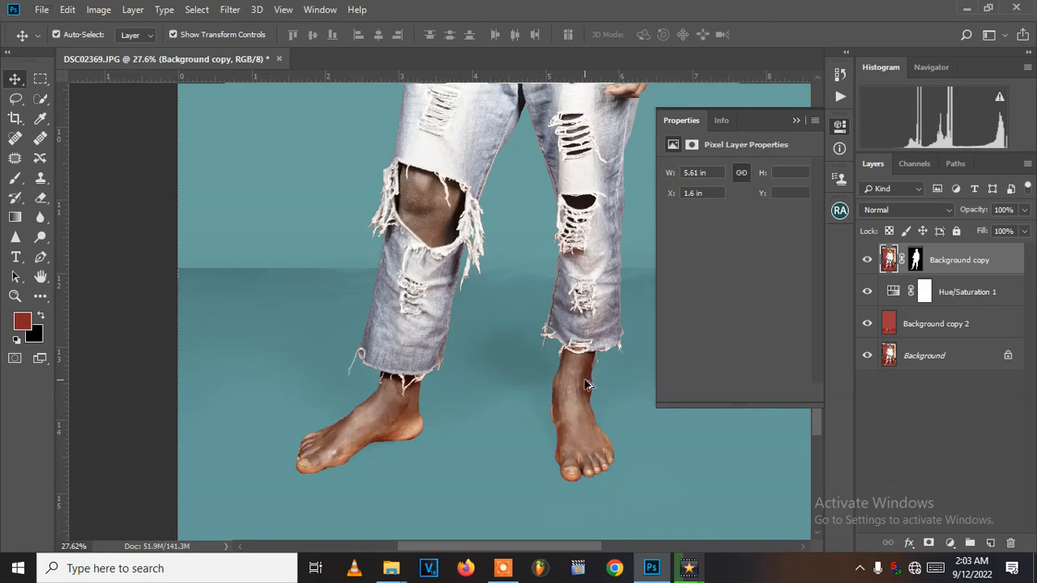
scroll(428, 207, "down", 3)
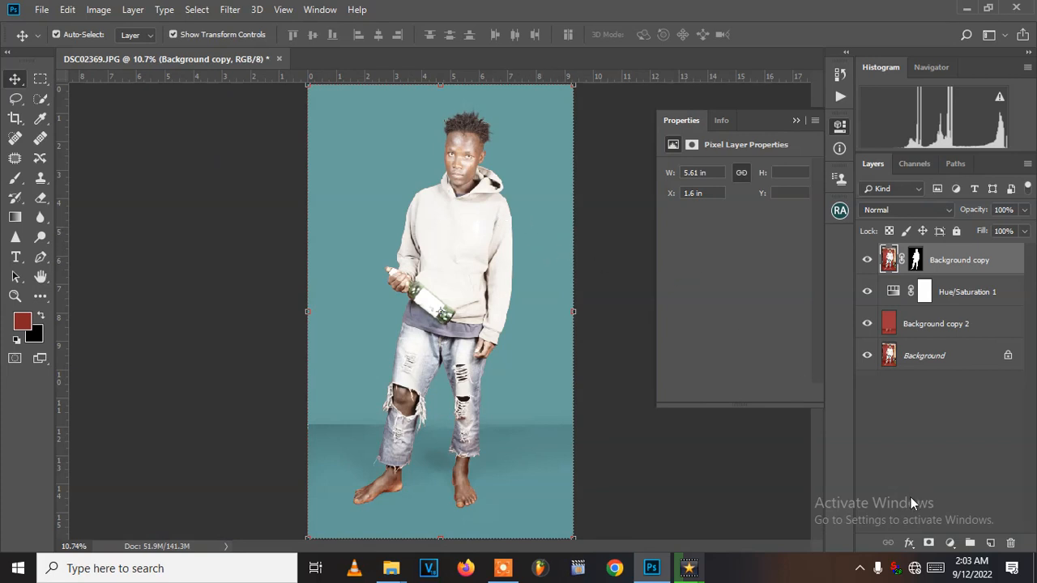
- Add a Brightness/Contrast adjustment layer with Brightness 95 and Contrast -30, and invert its mask to black
left_click(950, 542)
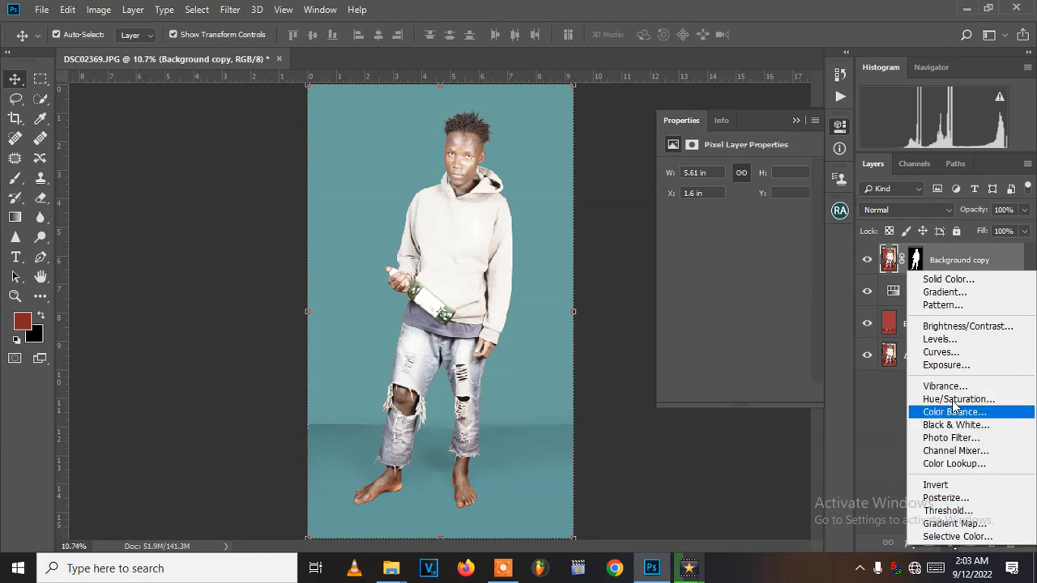
left_click(958, 327)
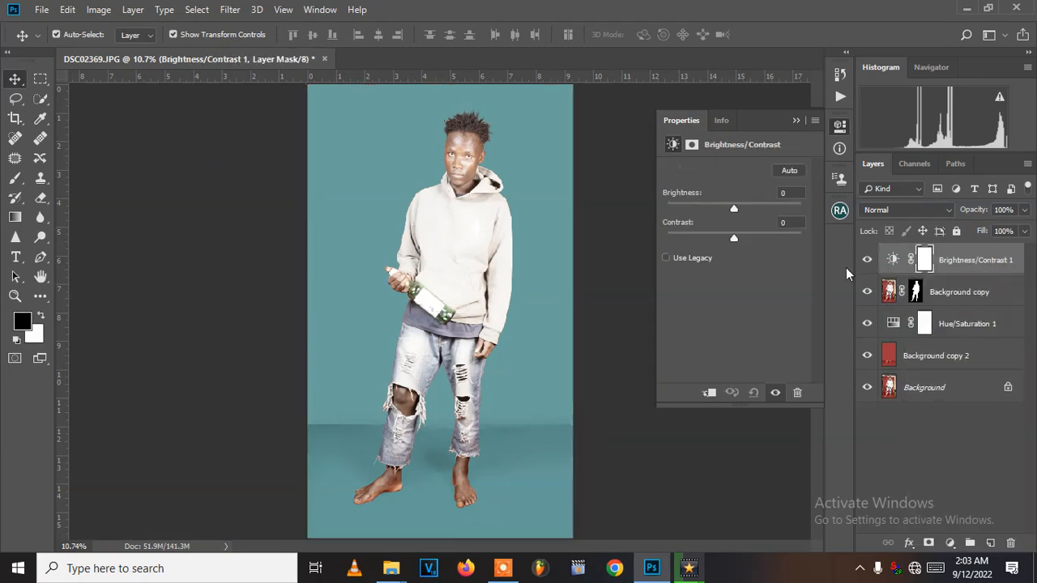
left_click_drag(739, 208, 777, 206)
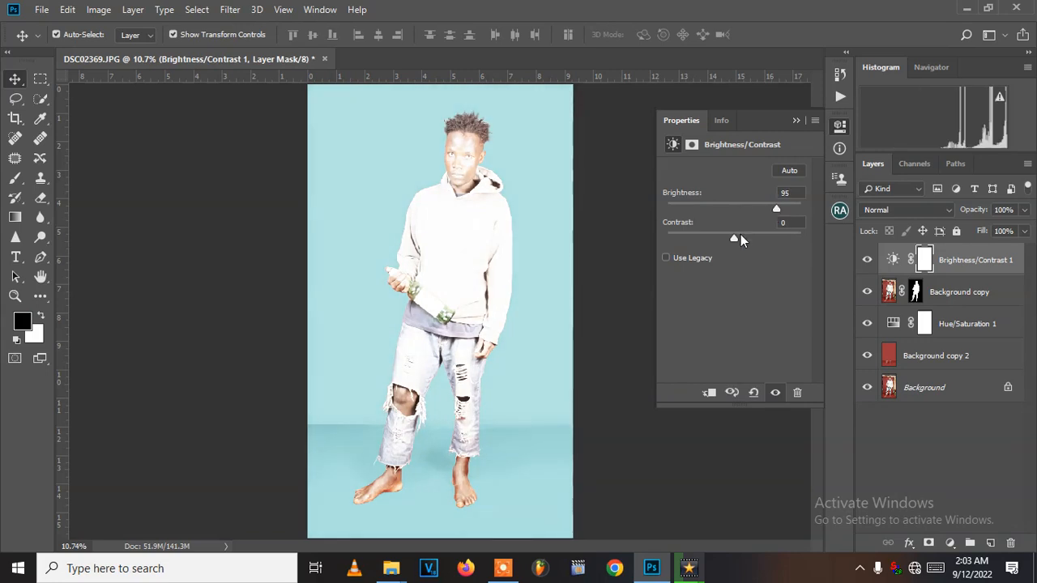
left_click_drag(733, 239, 693, 239)
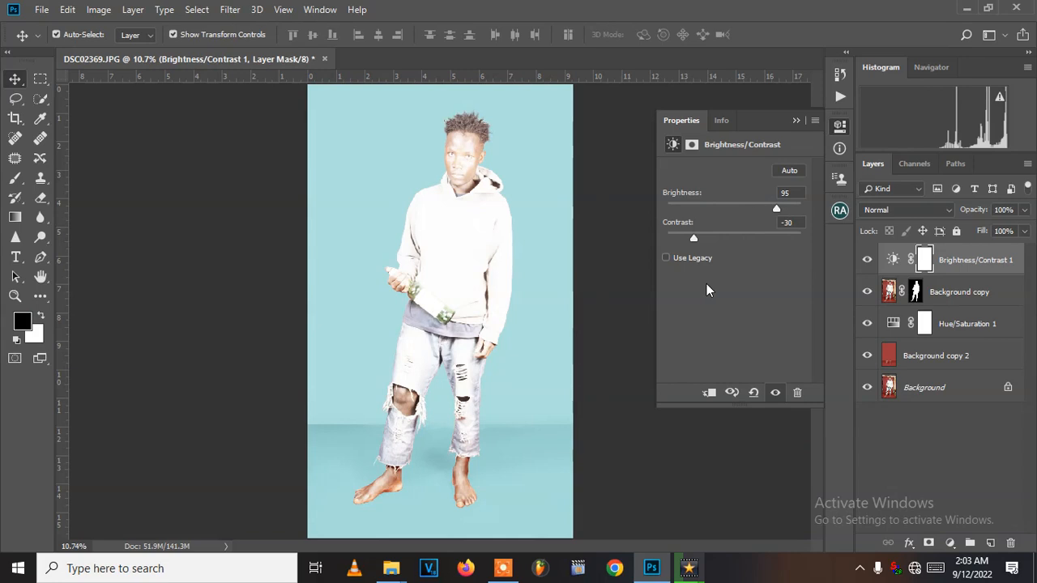
left_click(927, 259)
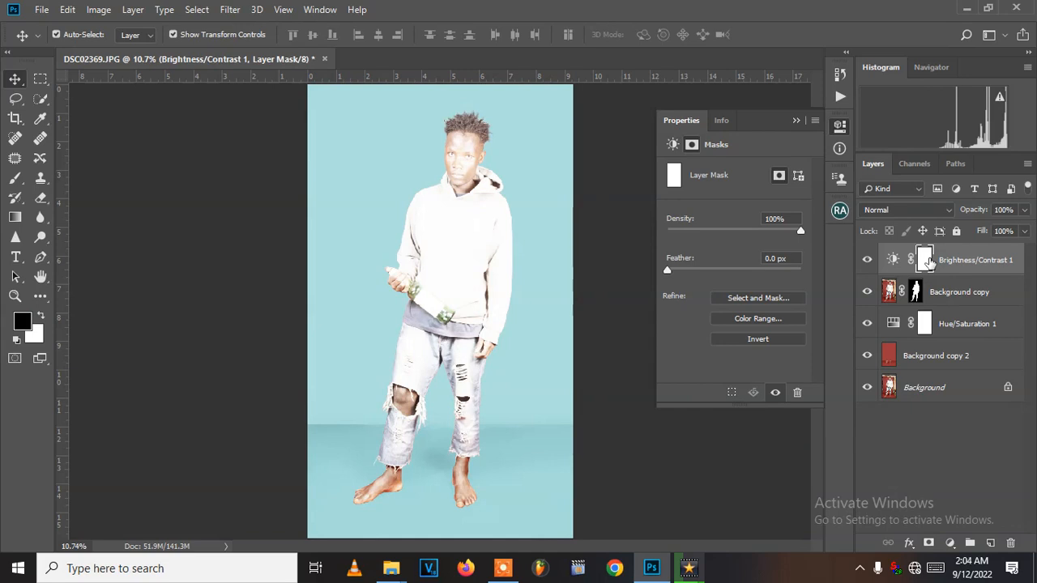
key("ctrl+i")
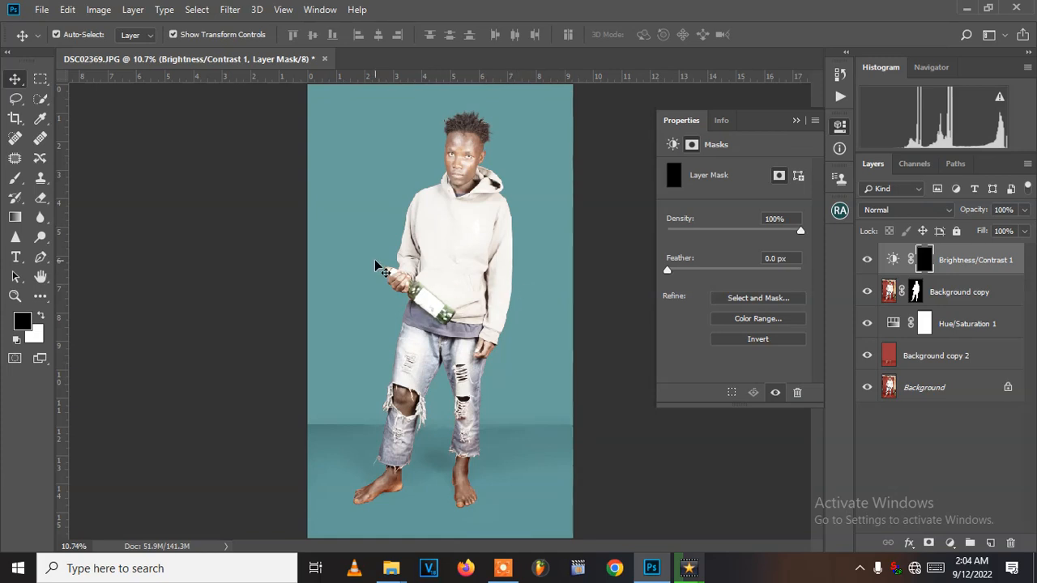
left_click(503, 568)
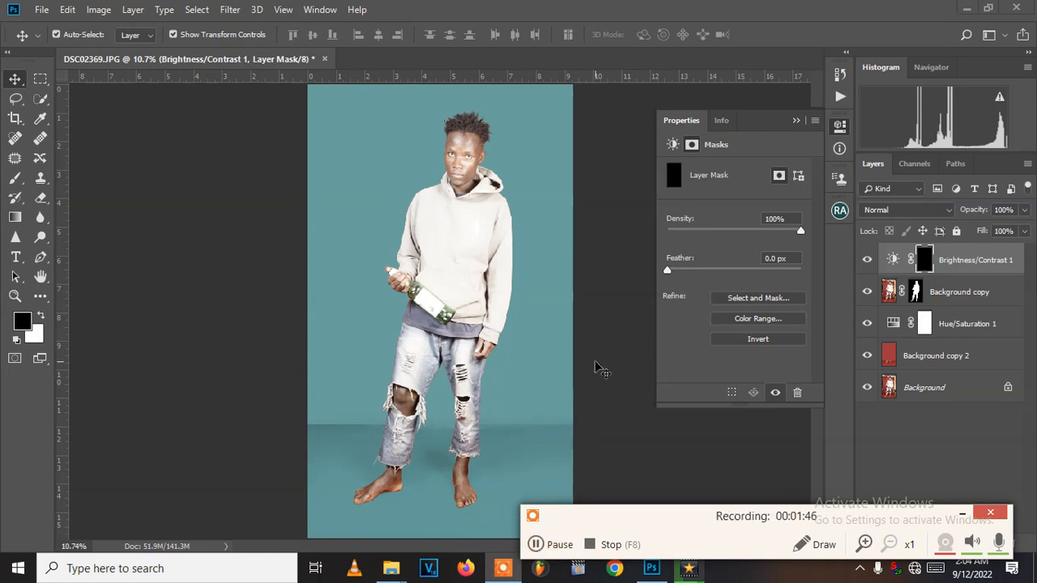
left_click(956, 512)
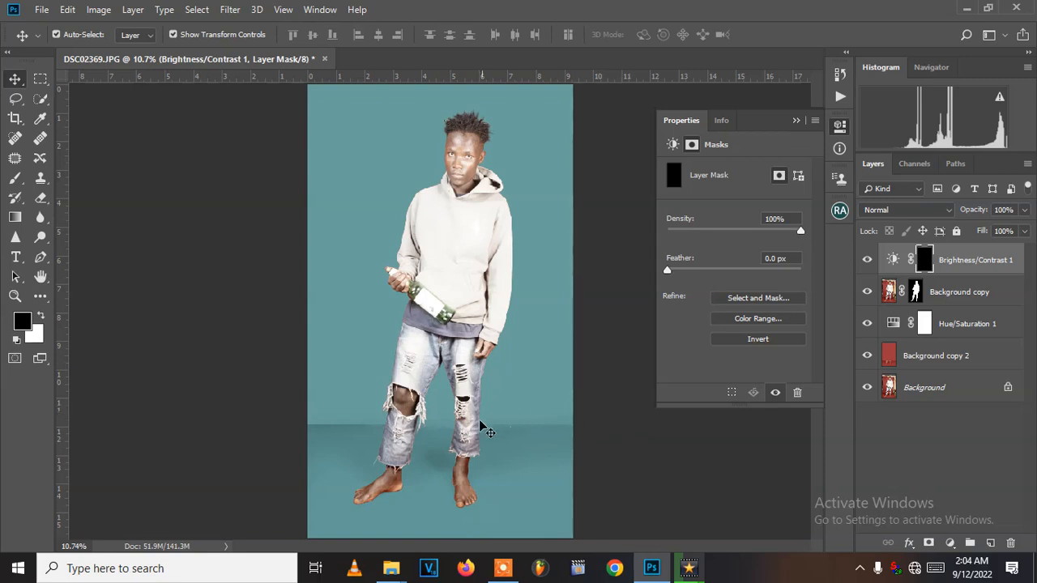
- Set the Brush tool to 80% opacity and 15% flow, and load the Background copy layer's mask as a selection
scroll(474, 488, "up", 2)
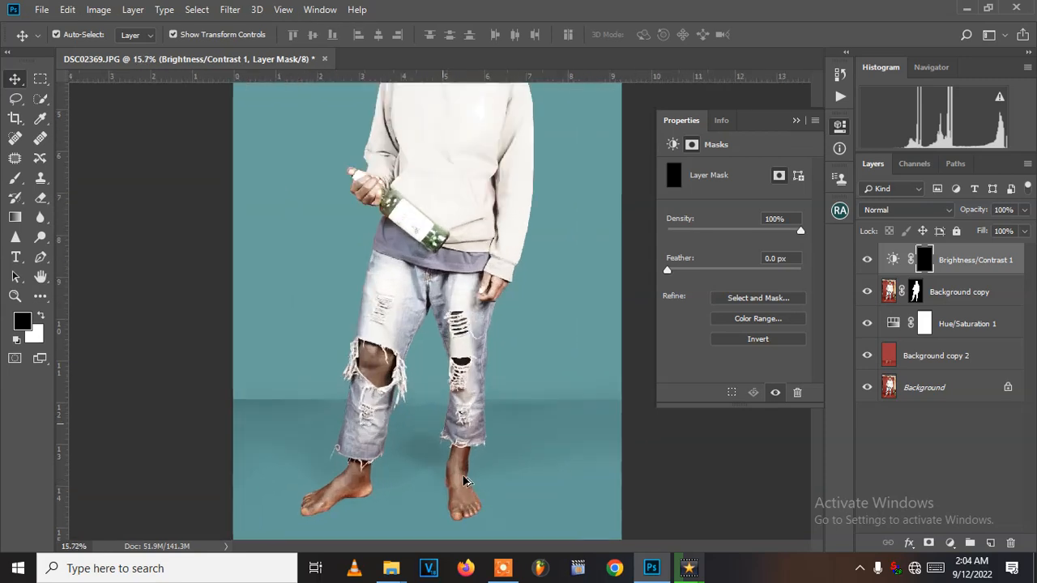
scroll(464, 481, "up", 4)
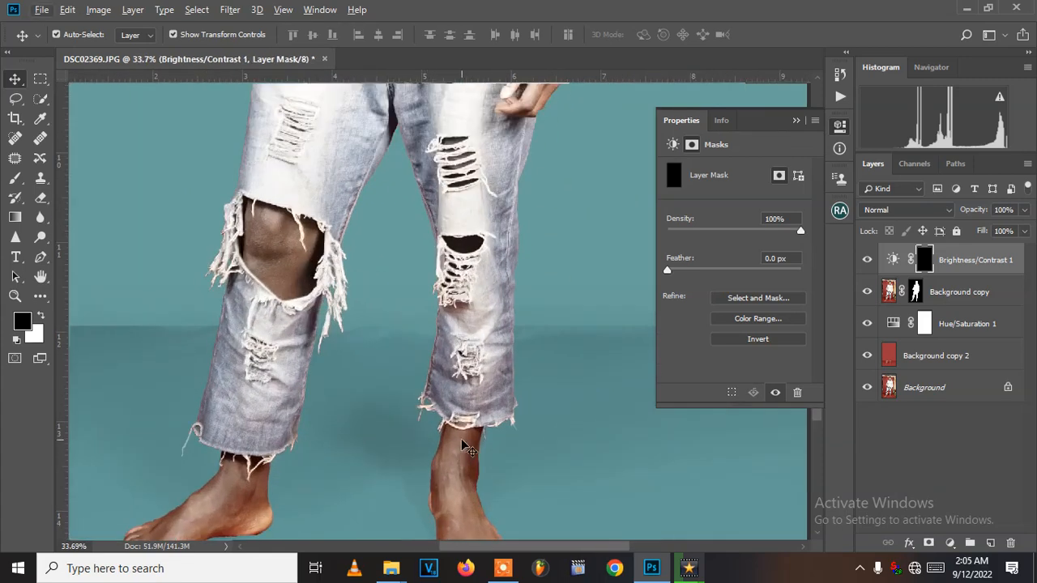
left_click_drag(461, 440, 507, 245)
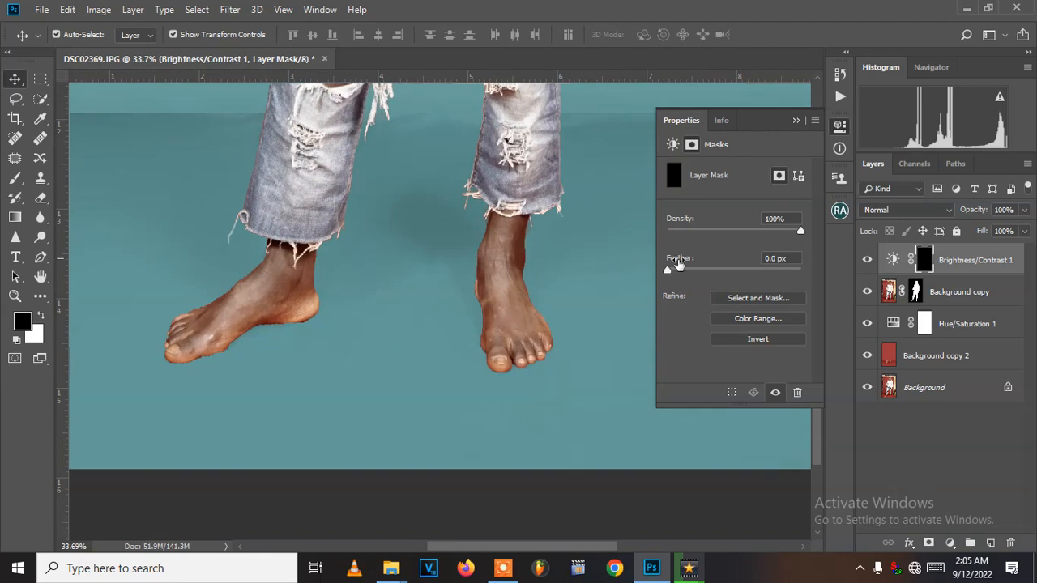
left_click(15, 178)
left_click(402, 35)
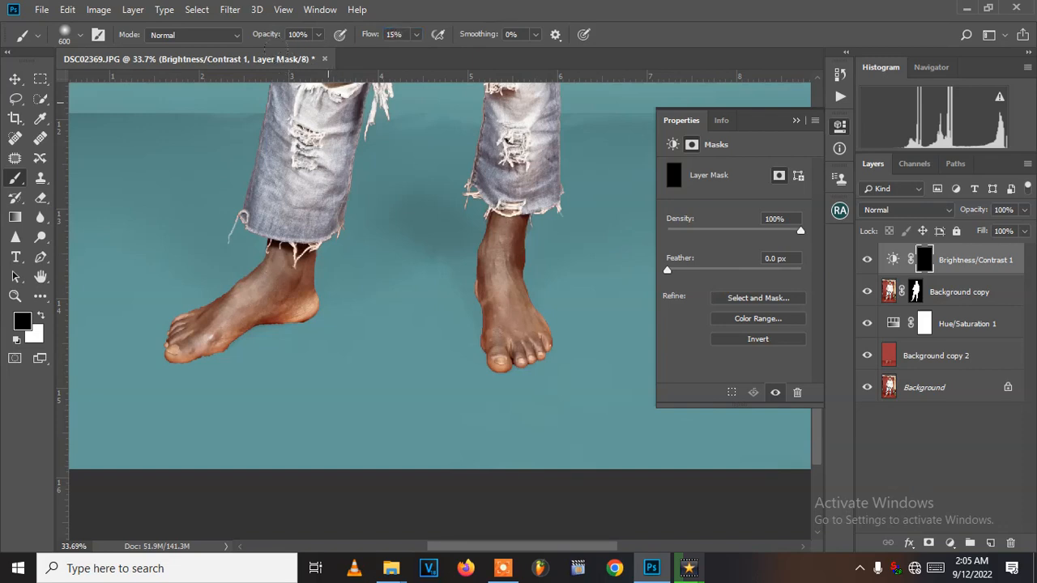
left_click(306, 35)
type("80")
left_click(916, 294, "ctrl")
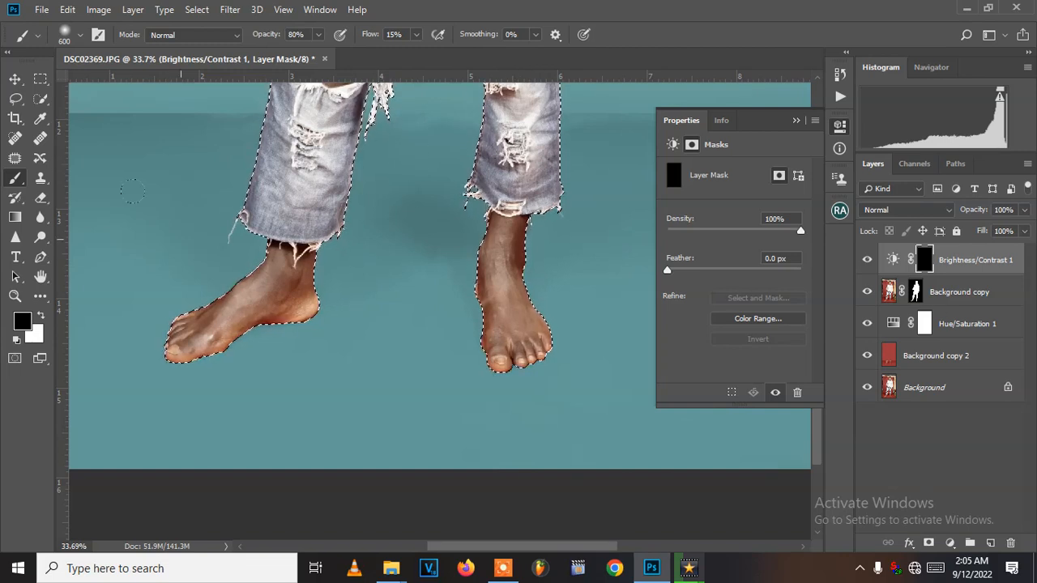
- Reduce the brush size to 150 for the ankle under the ripped jeans and make white the foreground color
scroll(493, 243, "up", 8)
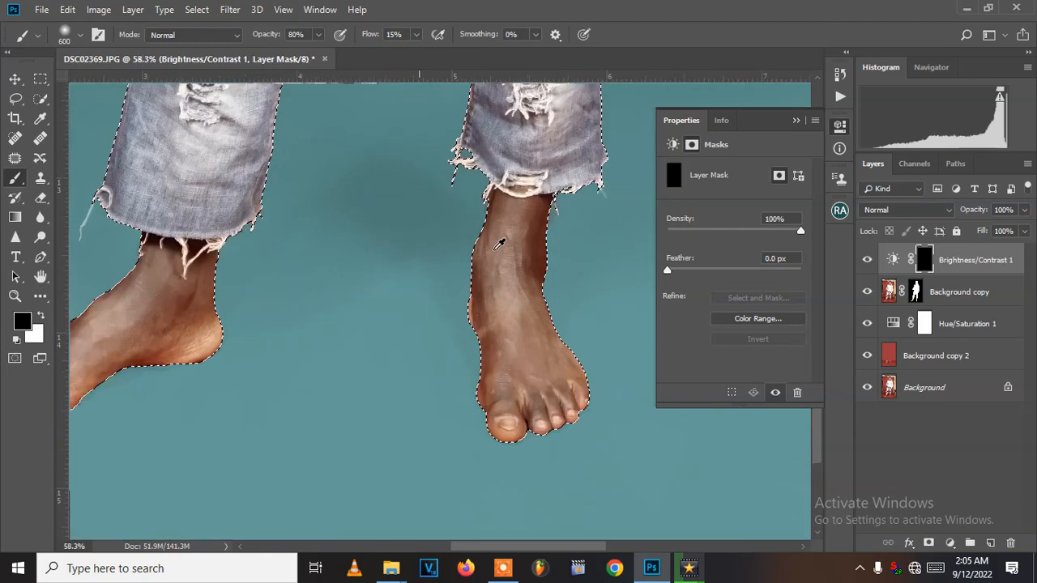
mouse_move(519, 254)
left_mouse_down()
mouse_move(332, 273)
mouse_move(348, 273)
left_mouse_up()
key("bracketleft")
key("bracketleft")
key("bracketleft")
key("bracketleft")
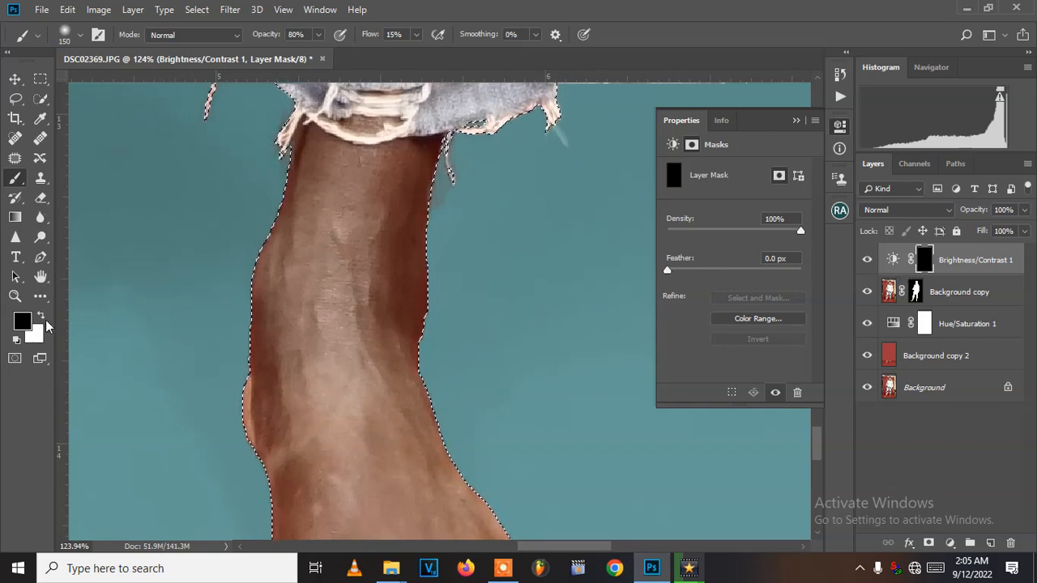
key("ctrl+d")
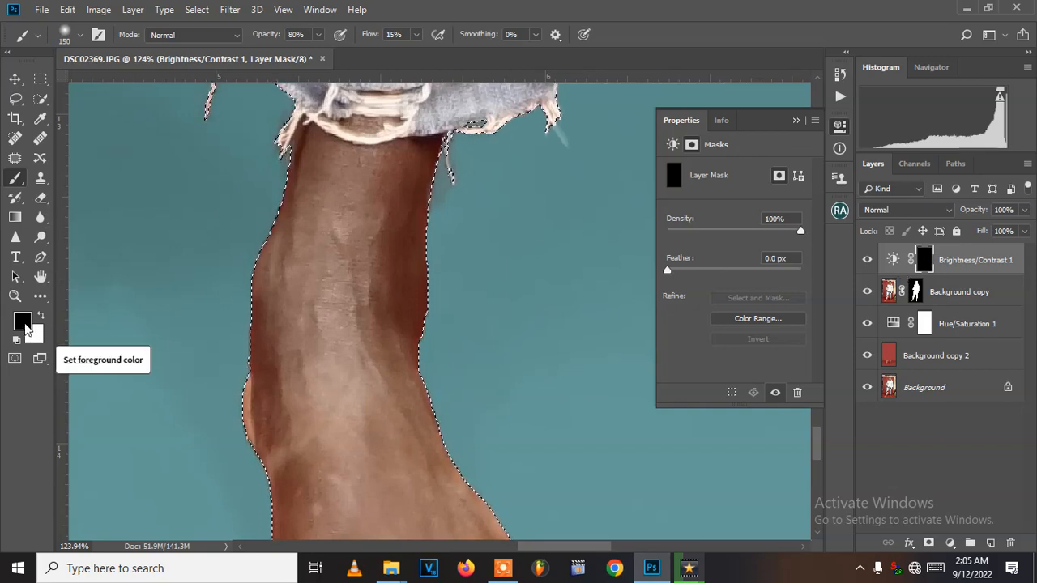
key("x")
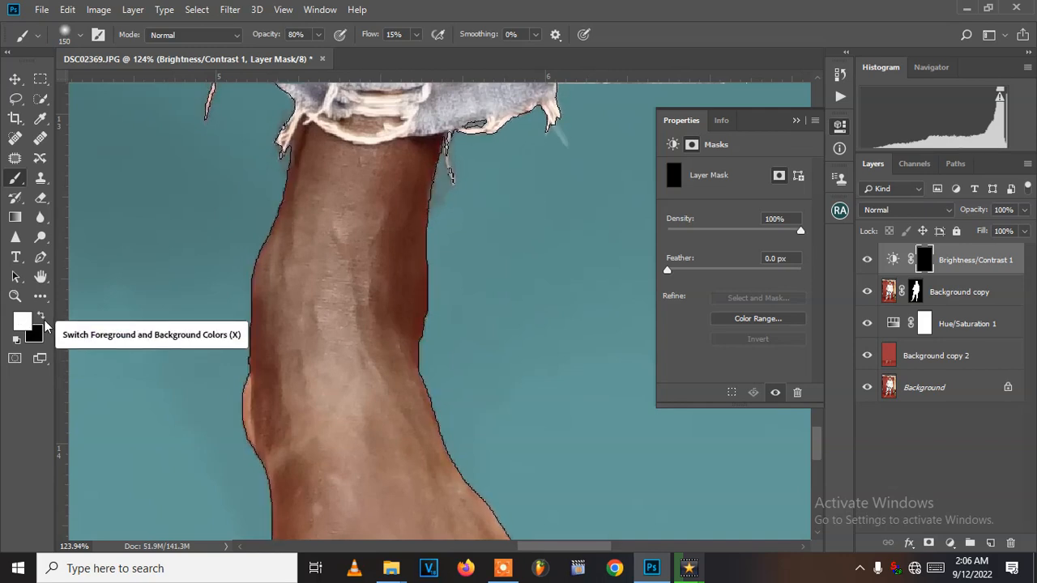
- Try the reddish foreground color c26464 for the mask and reset the foreground color to white (ffffff)
left_click(22, 321)
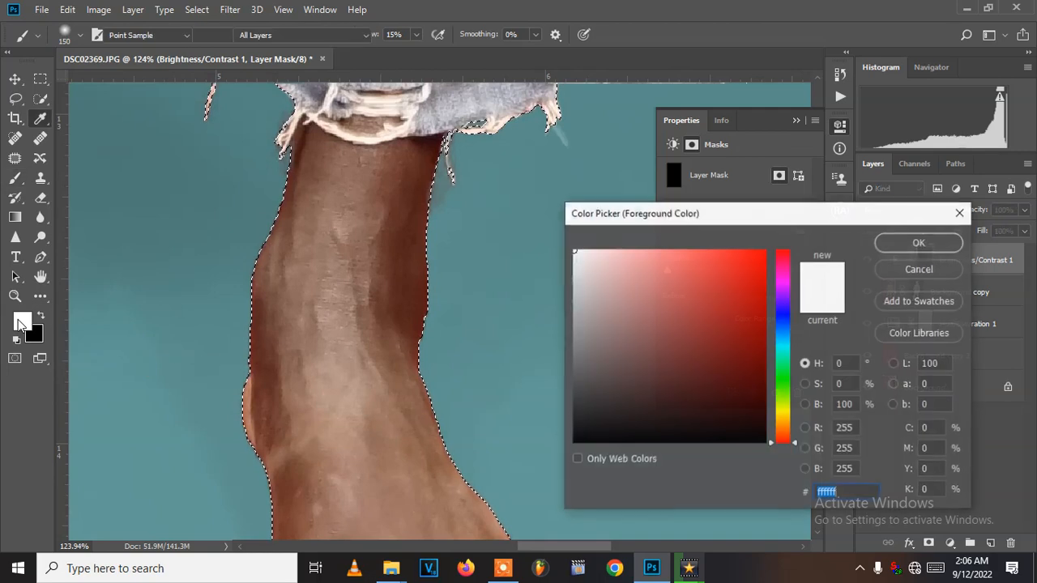
left_click(666, 295)
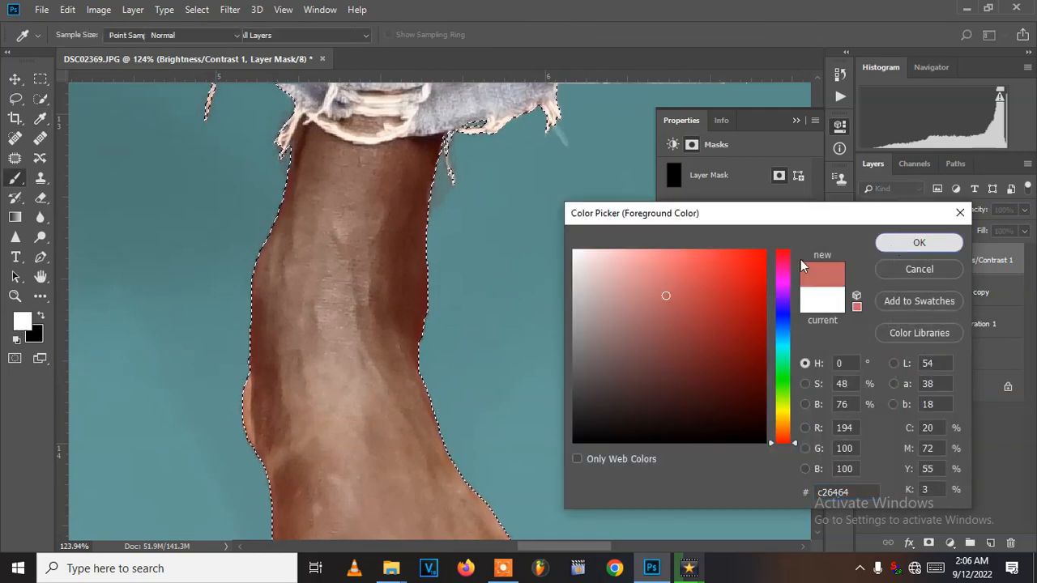
left_click(891, 246)
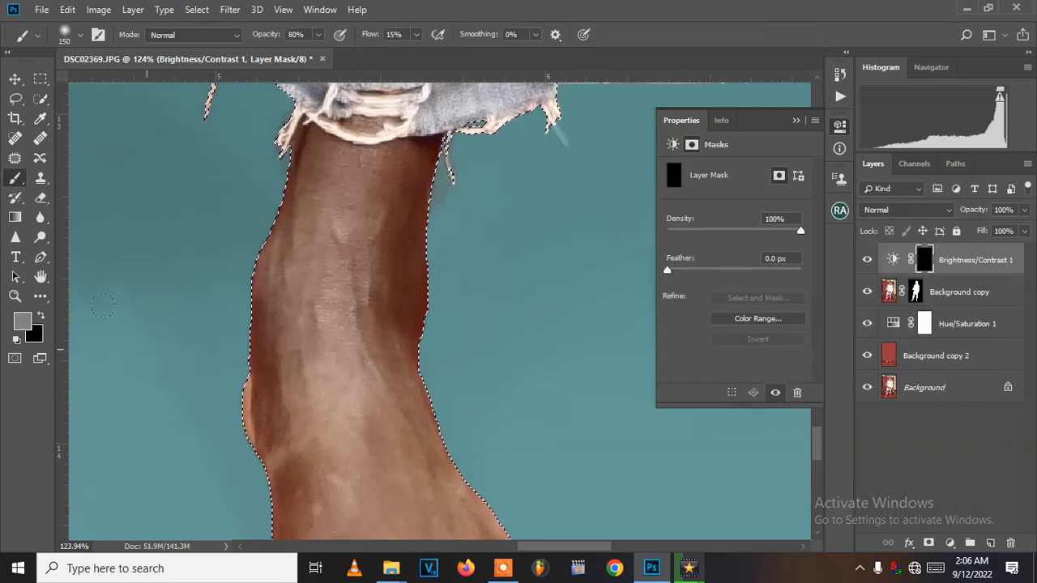
left_click(21, 321)
left_click_drag(613, 294, 266, 163)
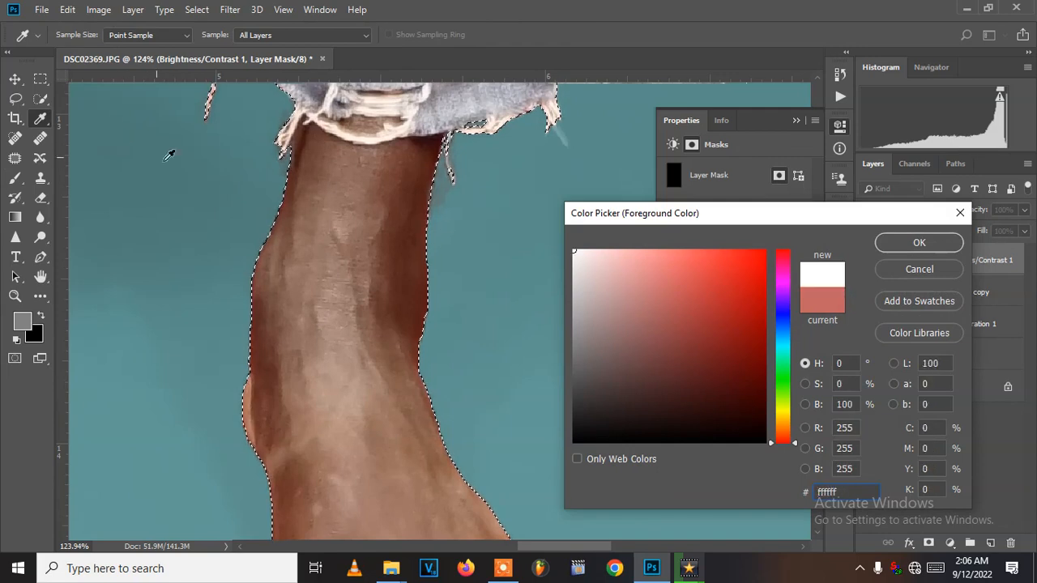
left_click(888, 246)
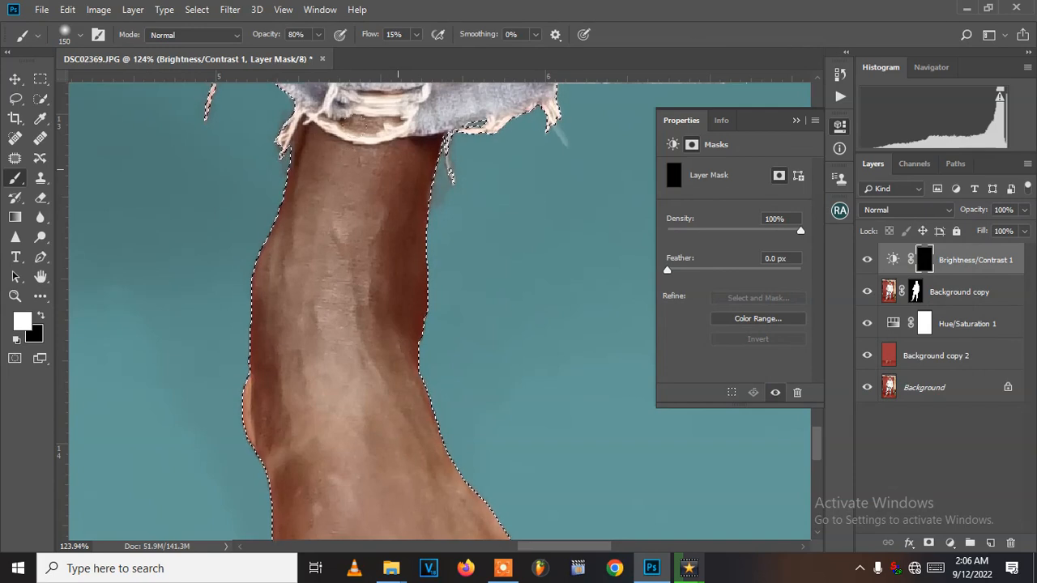
- Paint white on the Brightness/Contrast mask over the ankle just below the ripped jeans hem
mouse_move(353, 189)
left_mouse_down()
mouse_move(355, 288)
mouse_move(360, 224)
left_mouse_up()
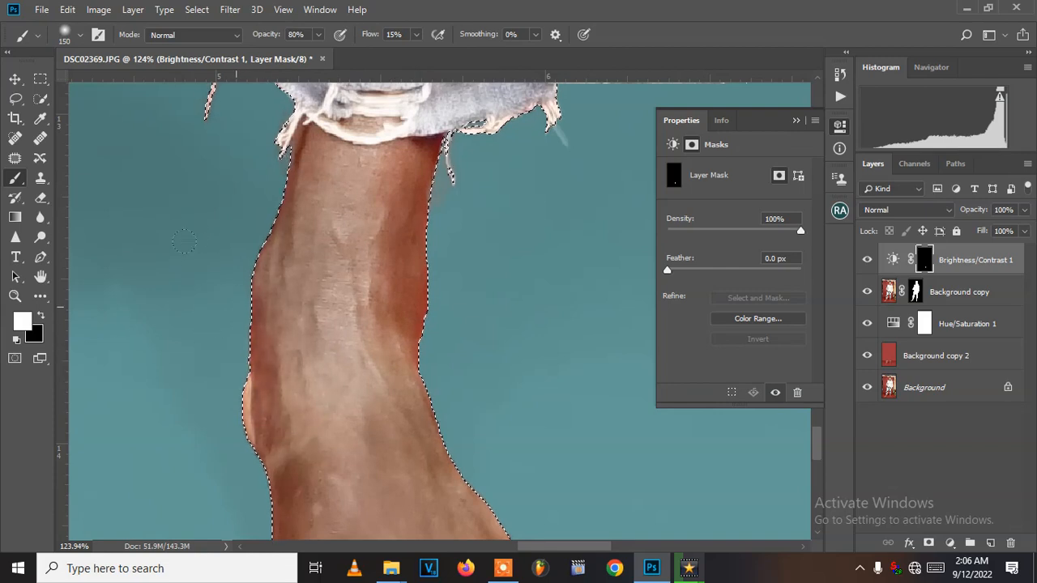
left_click(503, 568)
left_click(536, 544)
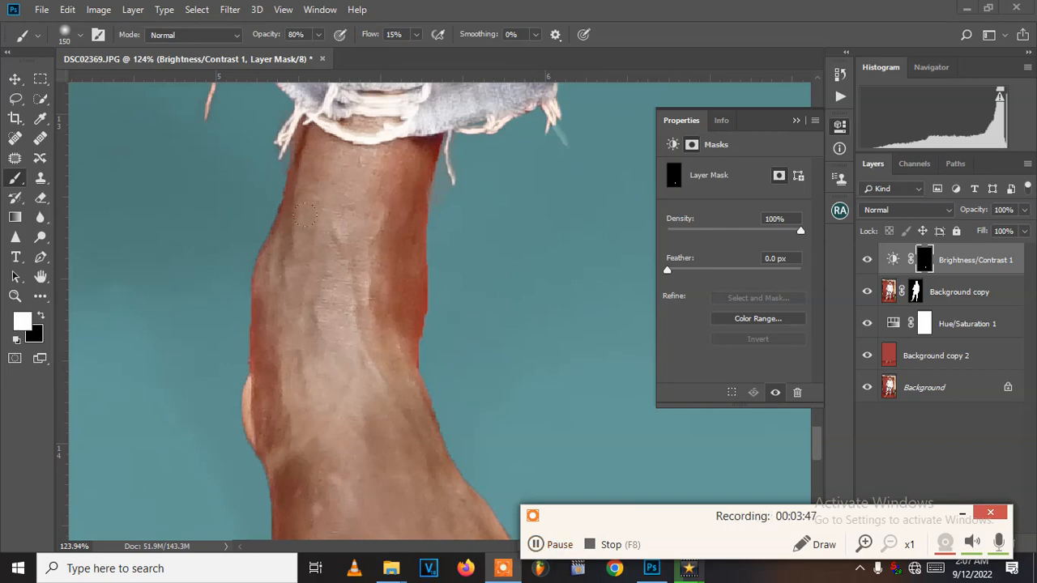
left_click(304, 218)
left_click(961, 516)
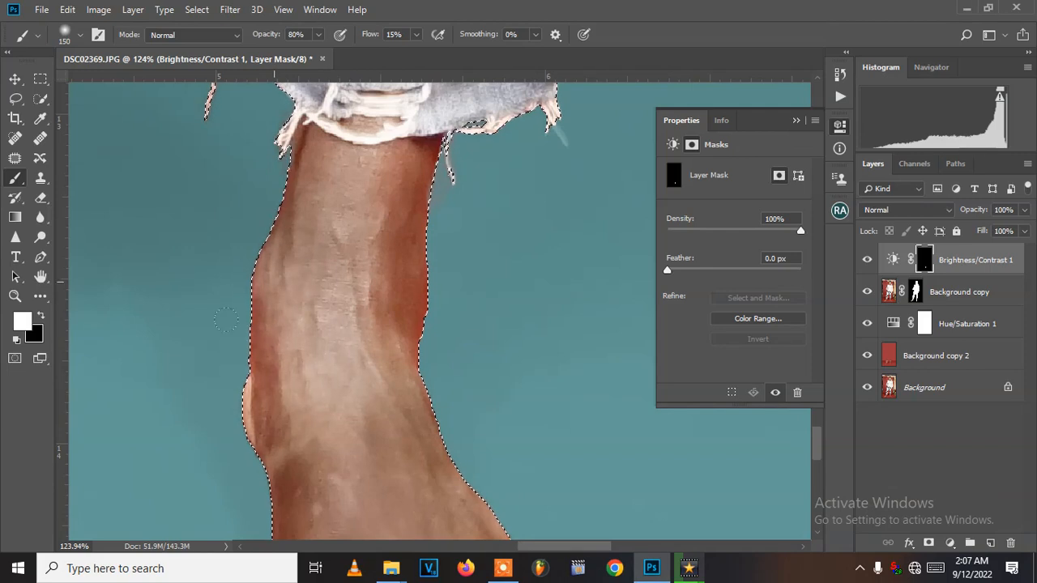
- Continue painting white on the mask down the same foot, covering the instep, sides and toes
scroll(326, 386, "down", 1)
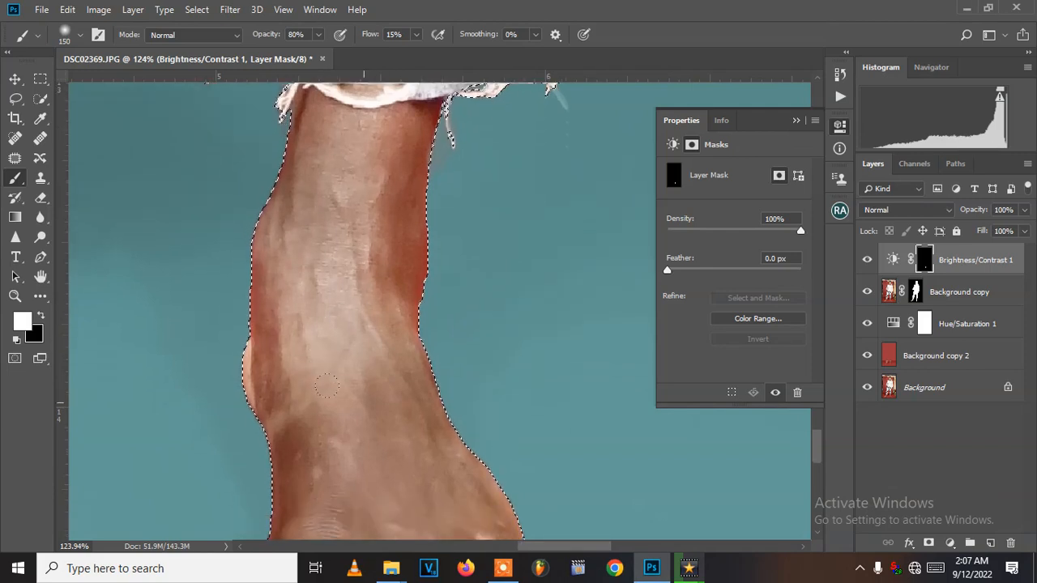
scroll(326, 386, "down", 4)
mouse_move(349, 184)
left_mouse_down()
mouse_move(381, 247)
mouse_move(414, 252)
mouse_move(450, 344)
mouse_move(426, 386)
mouse_move(474, 409)
mouse_move(352, 388)
left_mouse_up()
left_click_drag(253, 285, 215, 229)
mouse_move(277, 389)
left_mouse_down()
mouse_move(288, 460)
mouse_move(309, 455)
left_mouse_up()
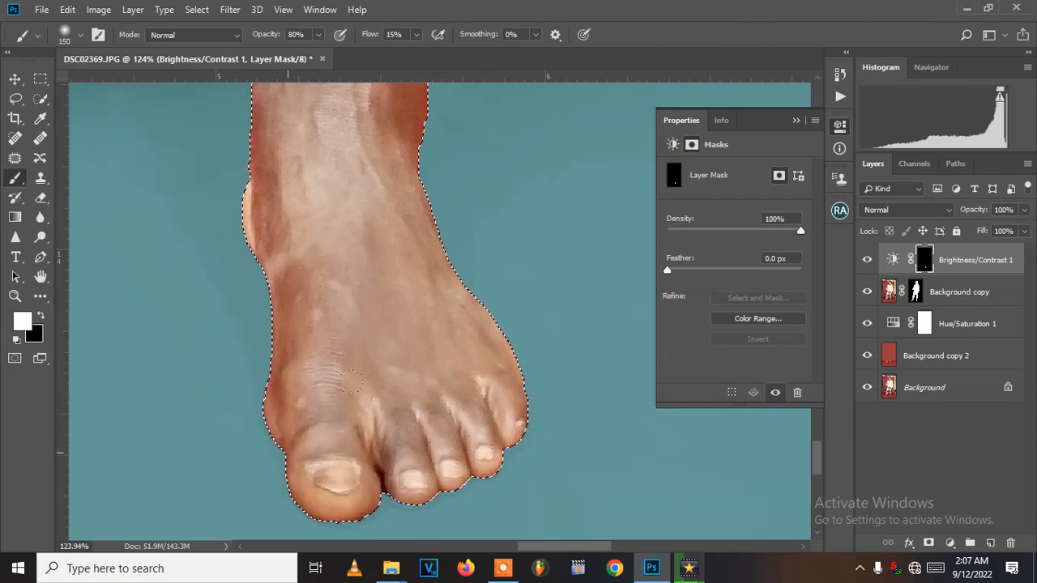
left_click_drag(396, 479, 372, 447)
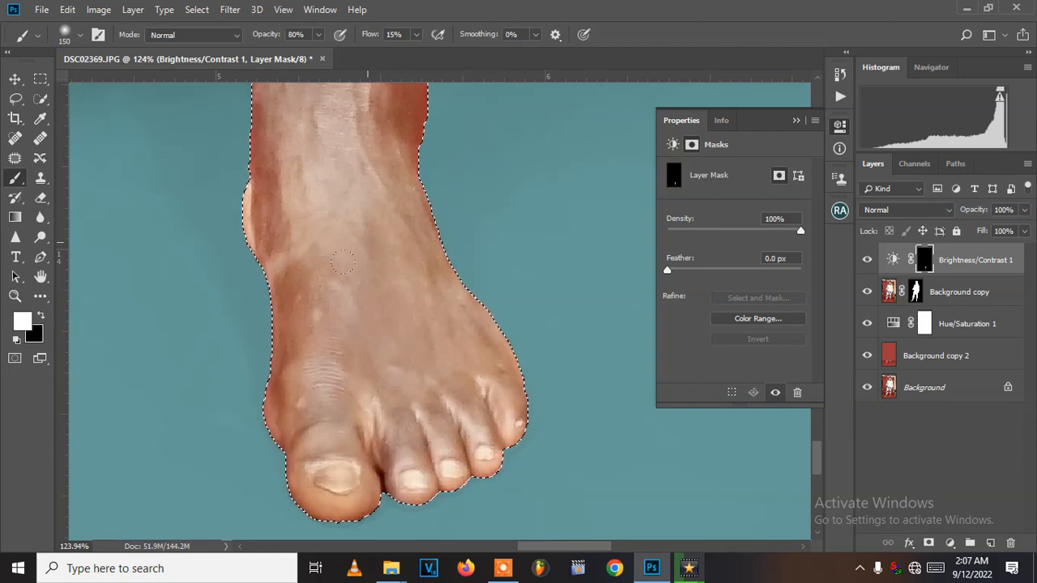
- Brighten the other, sideways-turned foot by painting white on the mask over its ankle, instep and toes
scroll(192, 149, "down", 10)
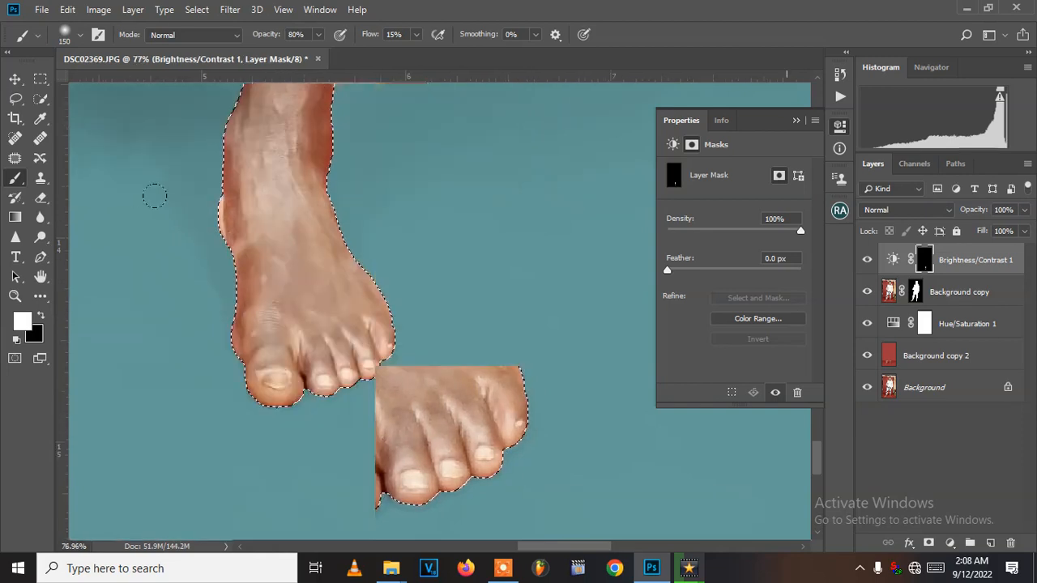
scroll(248, 215, "down", 3)
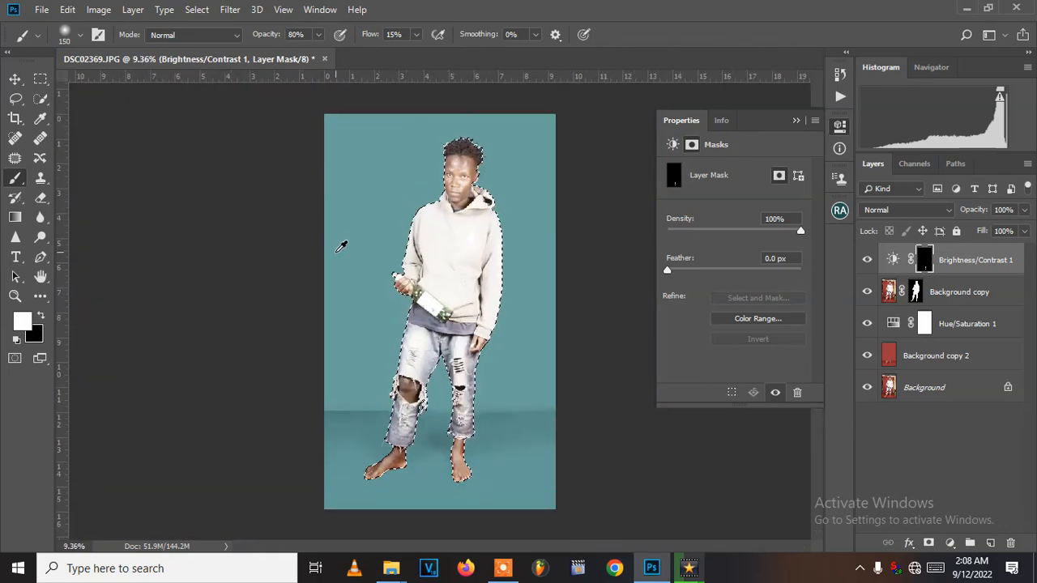
scroll(340, 240, "up", 1)
scroll(381, 494, "up", 5)
scroll(420, 442, "up", 2)
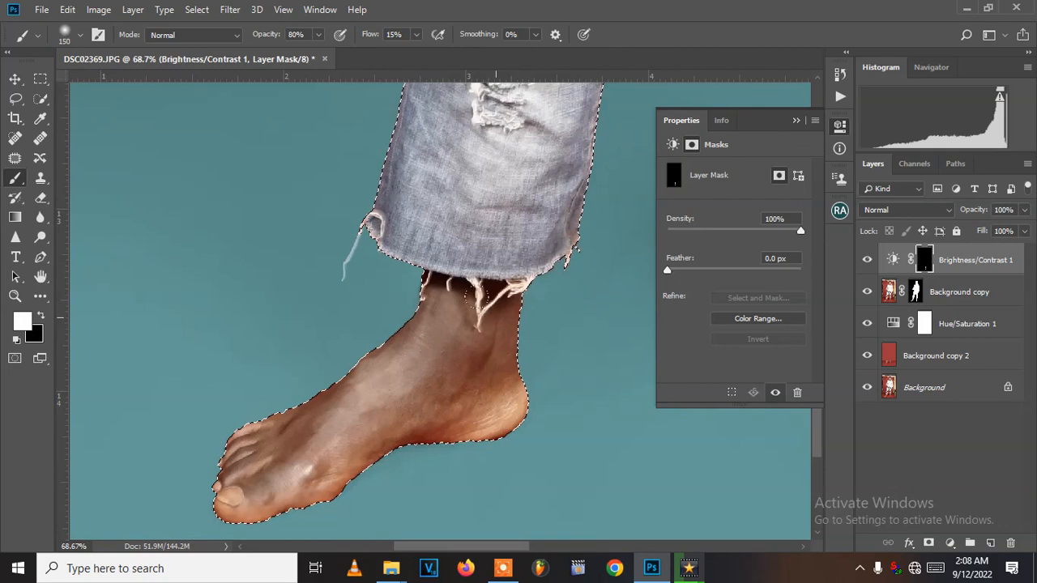
mouse_move(492, 348)
left_mouse_down()
mouse_move(483, 374)
mouse_move(492, 398)
left_mouse_up()
mouse_move(440, 378)
left_mouse_down()
mouse_move(448, 292)
mouse_move(476, 283)
left_mouse_up()
mouse_move(455, 325)
left_mouse_down()
mouse_move(279, 417)
mouse_move(281, 397)
mouse_move(224, 470)
mouse_move(236, 501)
mouse_move(292, 494)
mouse_move(364, 424)
mouse_move(417, 405)
mouse_move(439, 369)
left_mouse_up()
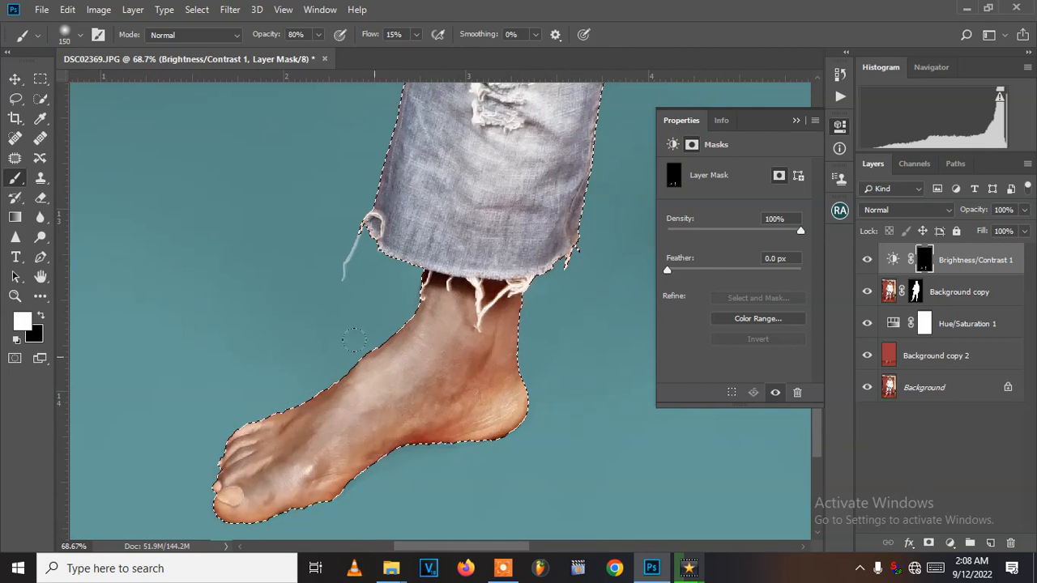
left_click_drag(300, 452, 314, 478)
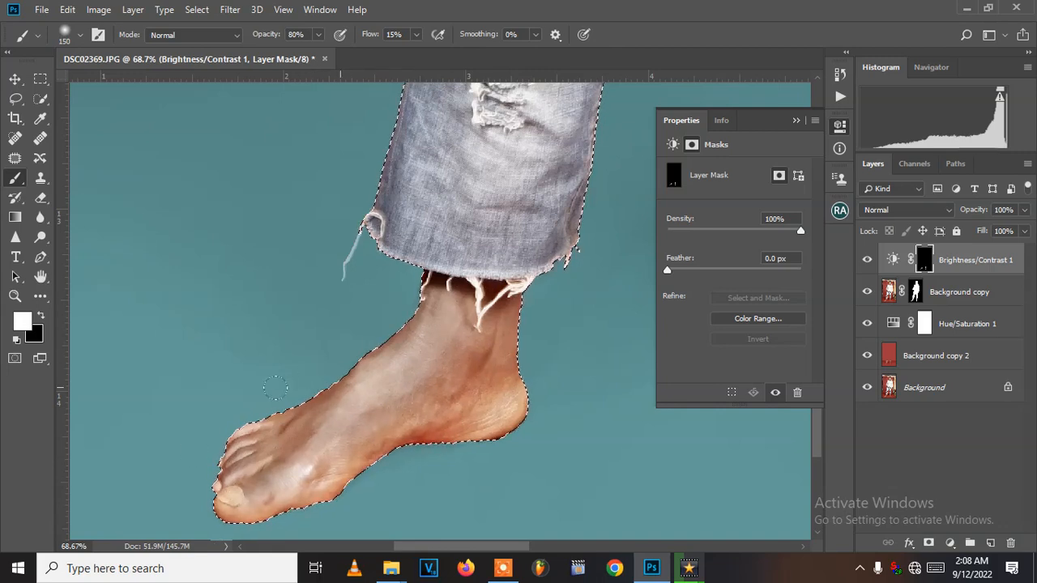
- Paint white on the mask over the bare knee showing through the large rip in the jeans
scroll(499, 319, "down", 10)
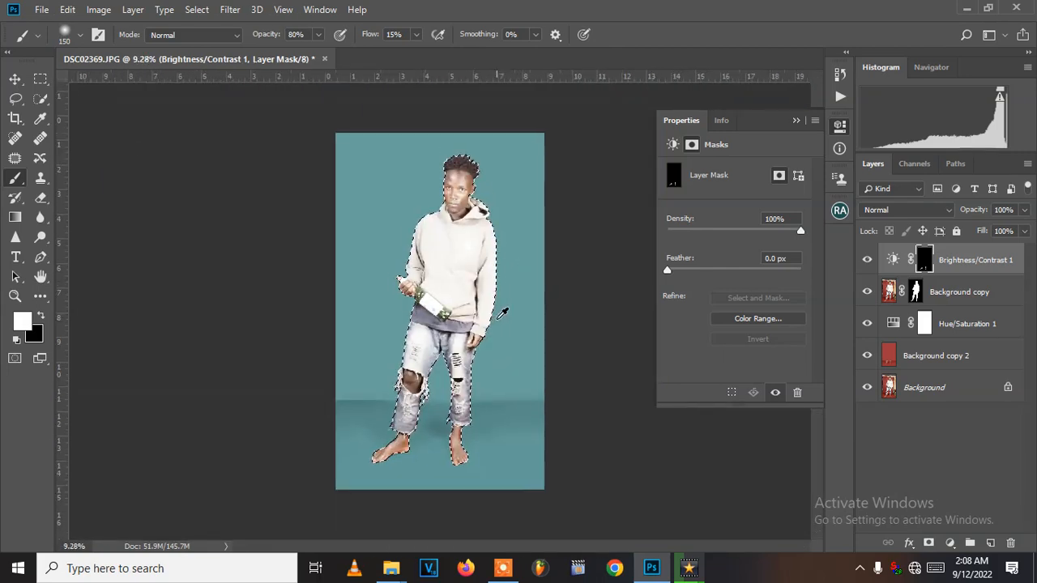
scroll(504, 303, "up", 2)
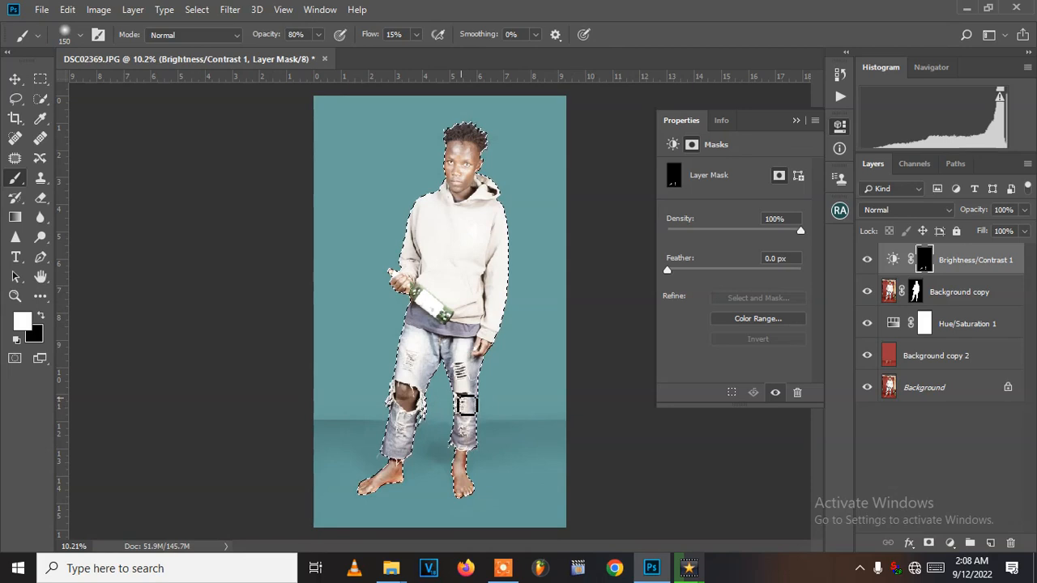
scroll(400, 416, "up", 10)
mouse_move(440, 338)
left_mouse_down()
mouse_move(405, 350)
mouse_move(428, 369)
mouse_move(486, 360)
mouse_move(489, 374)
left_mouse_up()
left_click(504, 571)
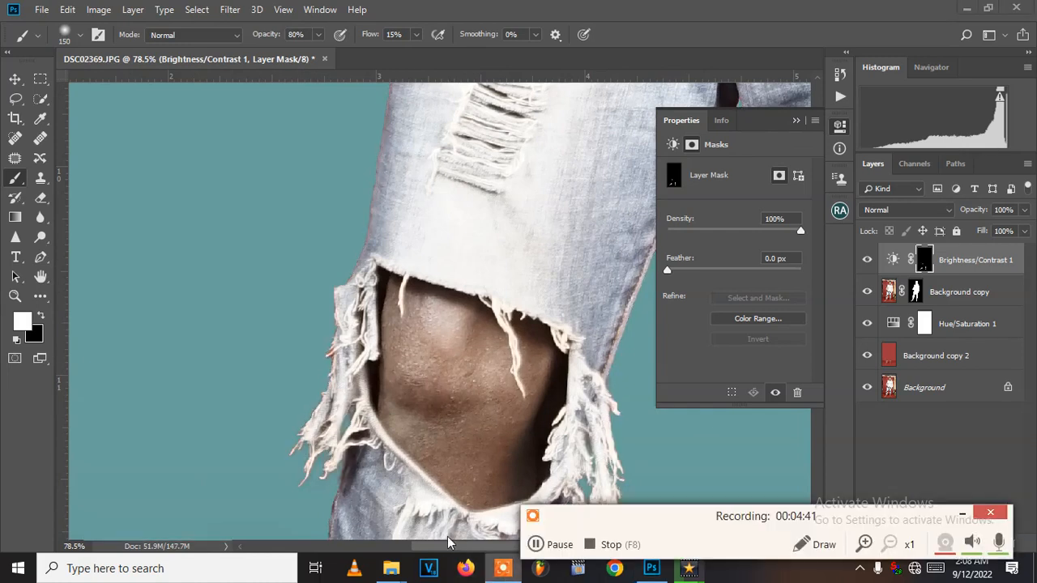
left_click(536, 545)
key("F9")
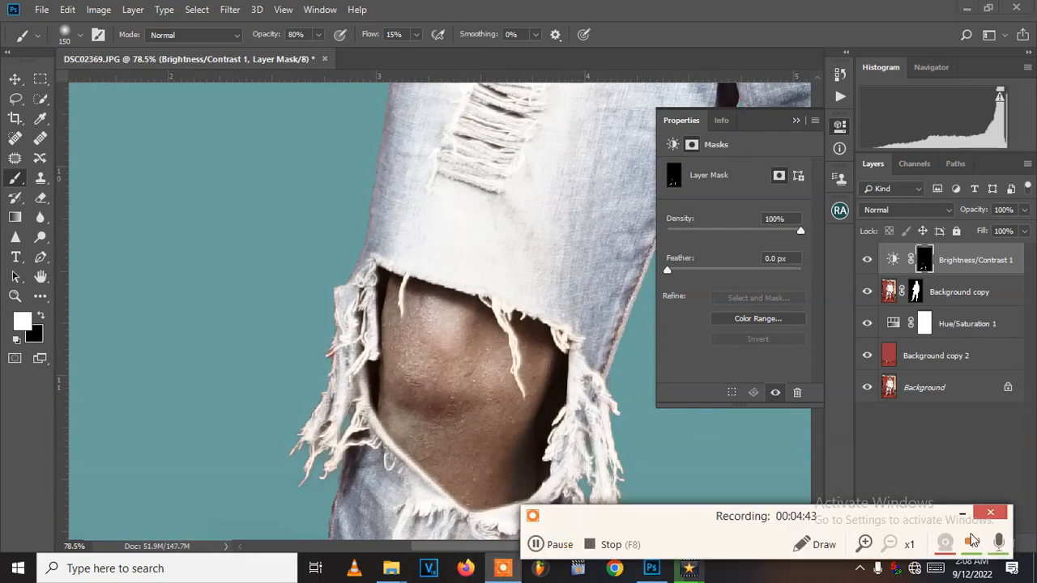
left_click(964, 516)
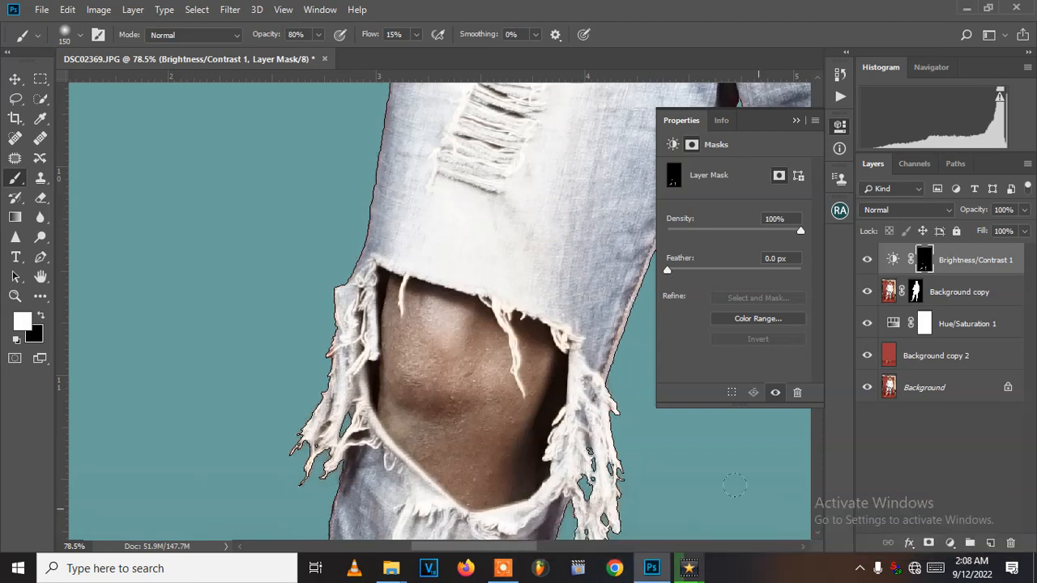
mouse_move(488, 427)
left_mouse_down()
mouse_move(479, 395)
mouse_move(452, 477)
mouse_move(418, 413)
mouse_move(404, 418)
mouse_move(388, 372)
mouse_move(428, 359)
mouse_move(406, 331)
mouse_move(382, 334)
left_mouse_up()
left_click_drag(445, 327, 467, 359)
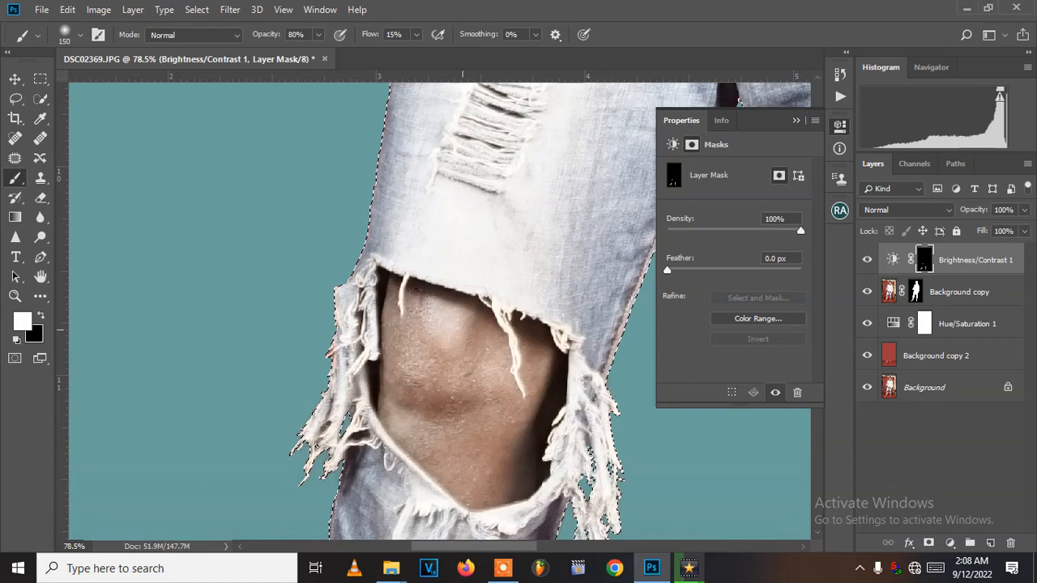
- Reduce the brush size to 90 and paint white on the mask over the dark neck inside the hood
scroll(414, 388, "down", 8)
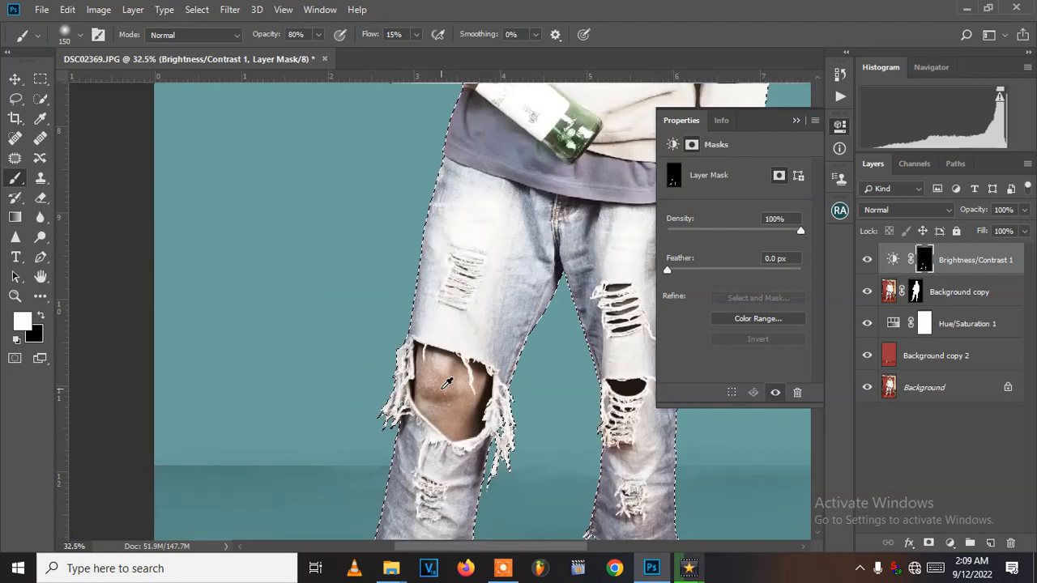
scroll(445, 381, "down", 2)
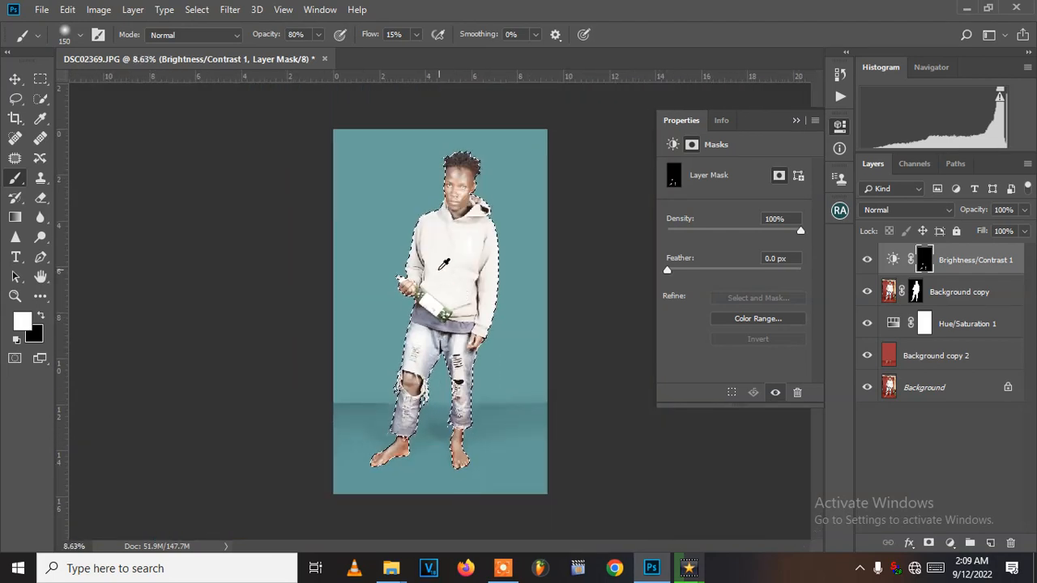
scroll(453, 186, "up", 5)
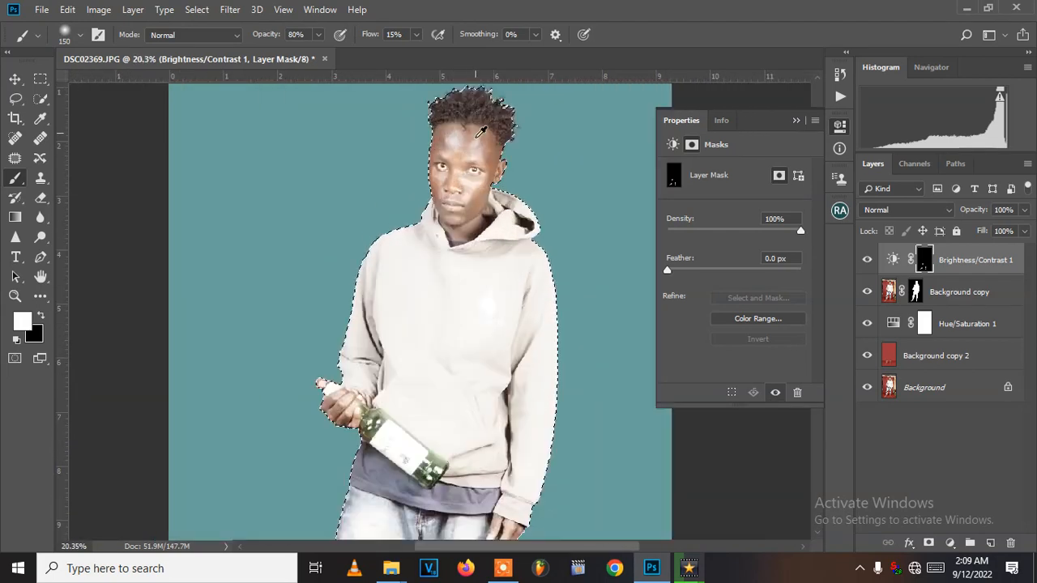
scroll(492, 137, "up", 2)
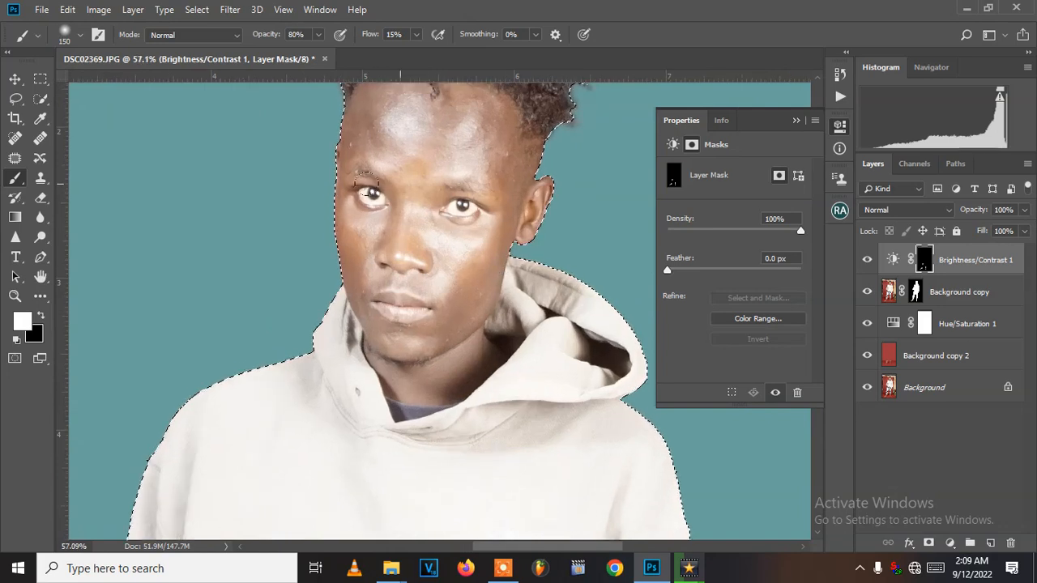
scroll(446, 372, "up", 3)
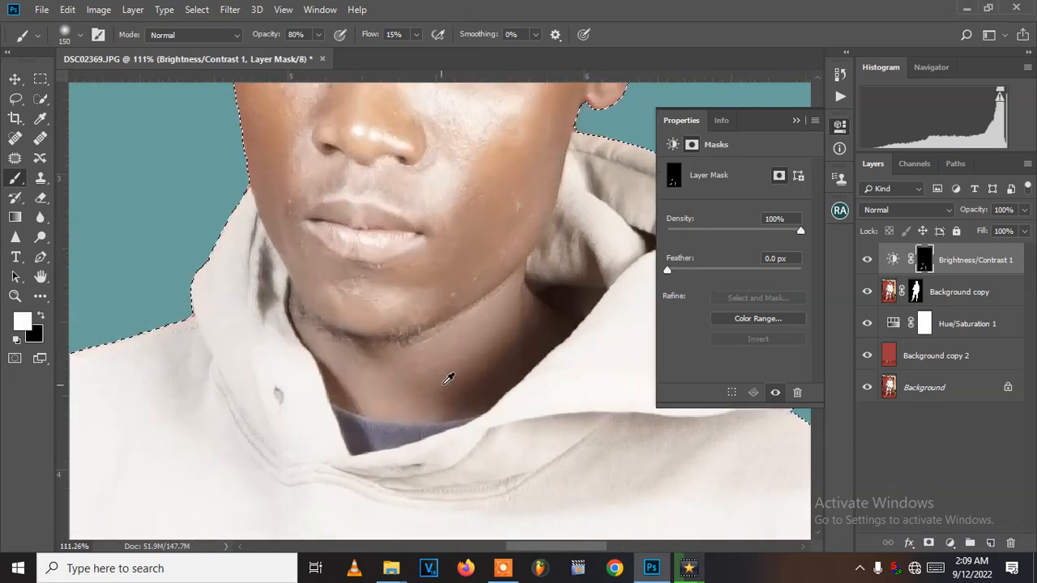
key("bracketleft")
key("bracketleft")
key("bracketleft")
mouse_move(470, 321)
left_mouse_down()
mouse_move(427, 382)
mouse_move(330, 372)
mouse_move(322, 347)
mouse_move(408, 368)
mouse_move(448, 364)
mouse_move(495, 329)
left_mouse_up()
left_click_drag(454, 375, 477, 345)
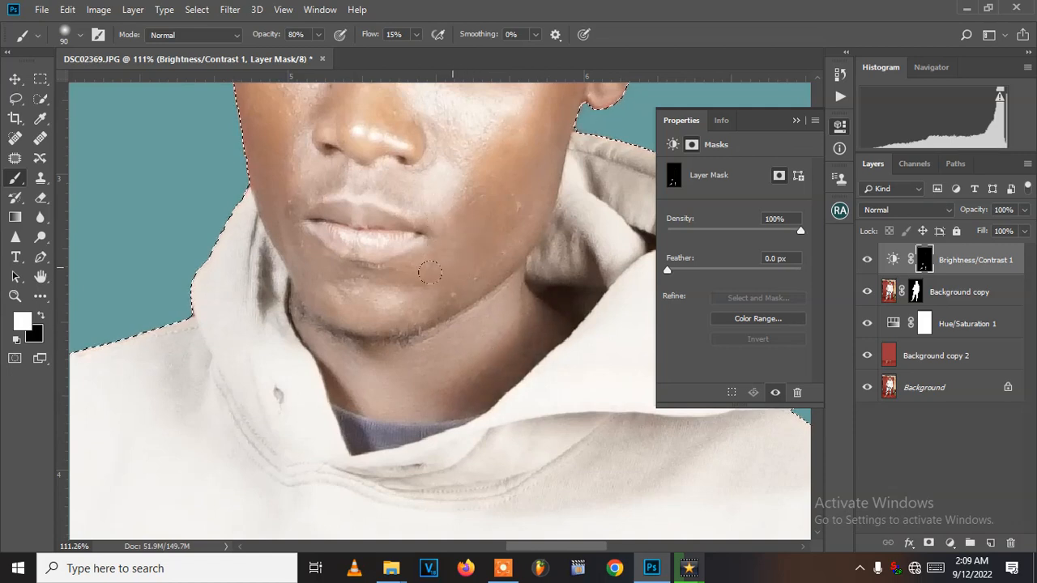
- Paint white on the mask over the fingers of the hand holding the bottle
scroll(427, 283, "down", 5)
scroll(426, 285, "down", 5)
scroll(412, 368, "up", 3)
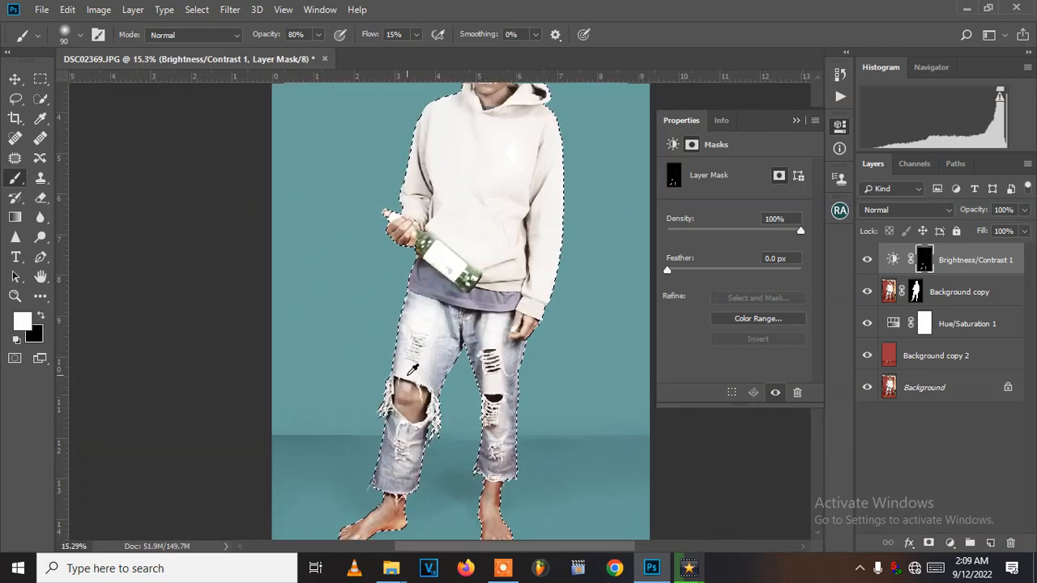
scroll(420, 268, "up", 5)
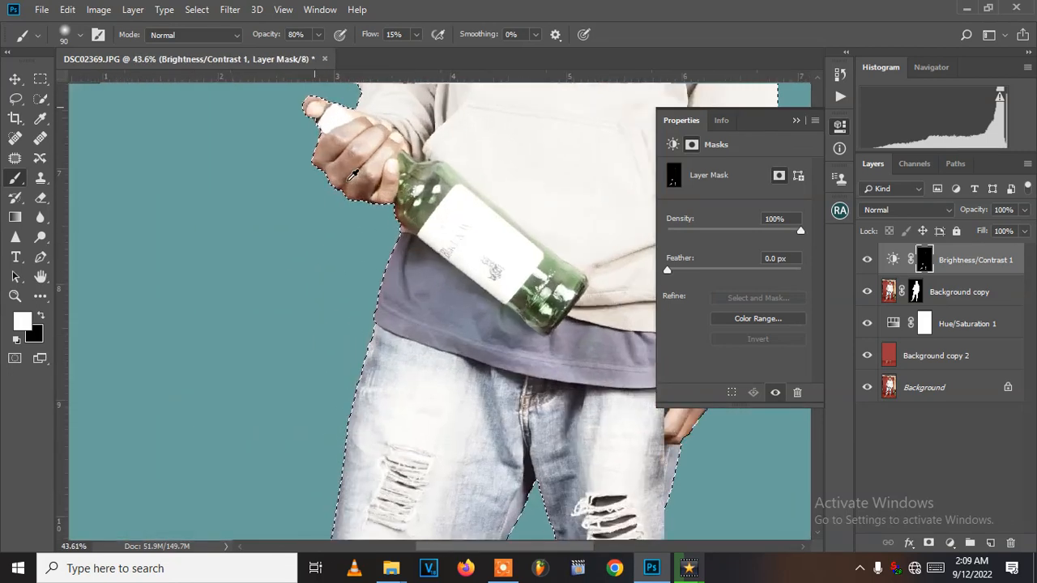
scroll(352, 174, "up", 3)
mouse_move(301, 155)
left_mouse_down()
mouse_move(330, 191)
mouse_move(378, 193)
mouse_move(334, 203)
mouse_move(294, 102)
mouse_move(294, 146)
mouse_move(353, 119)
left_mouse_up()
- Inspect the brightened knee and feet without the selection outline and restore the selection
scroll(346, 210, "down", 4)
scroll(503, 310, "down", 1)
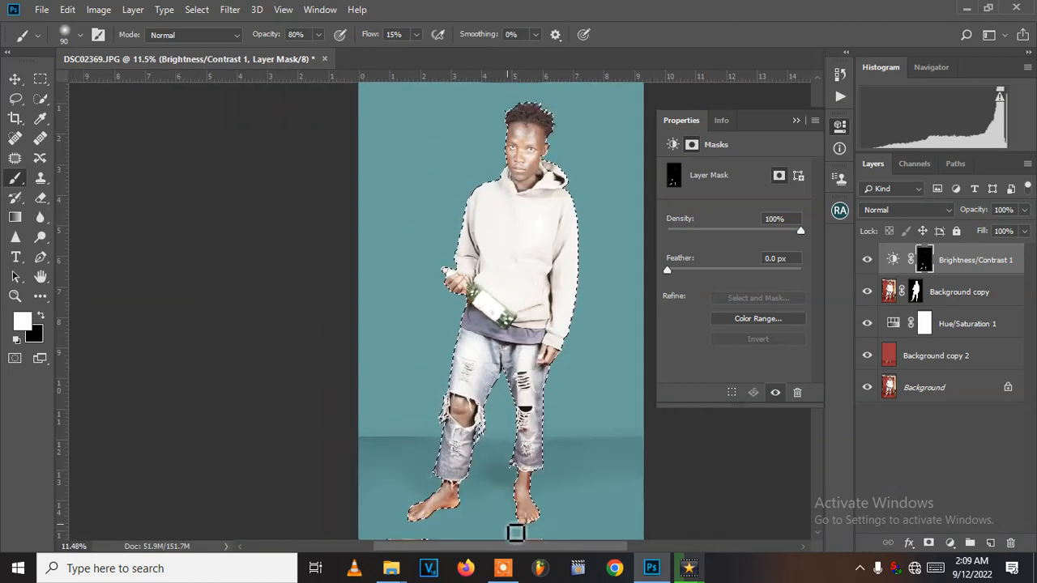
scroll(514, 525, "up", 1)
scroll(514, 506, "up", 3)
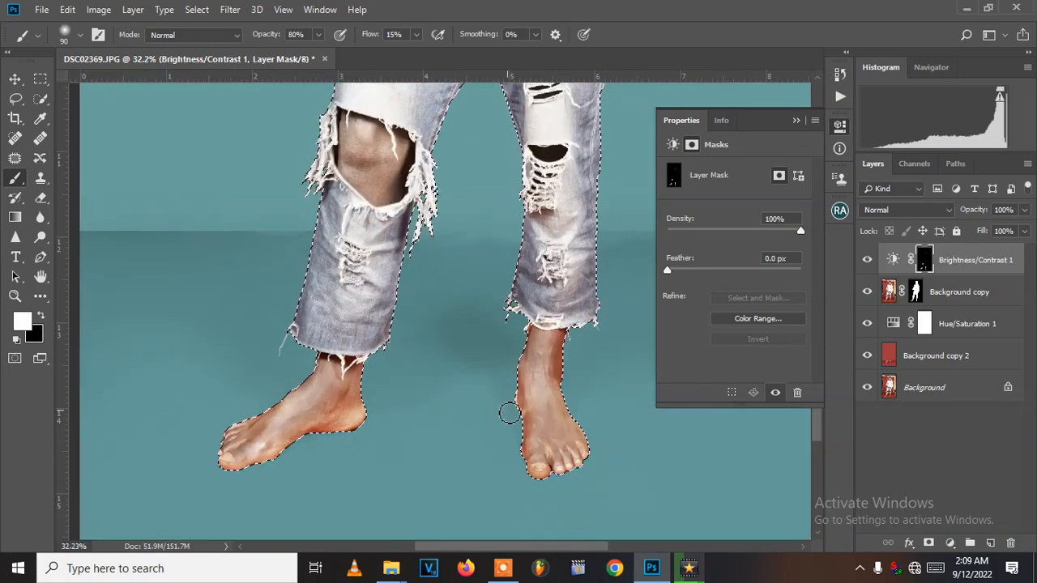
key("ctrl+d")
key("ctrl+shift+d")
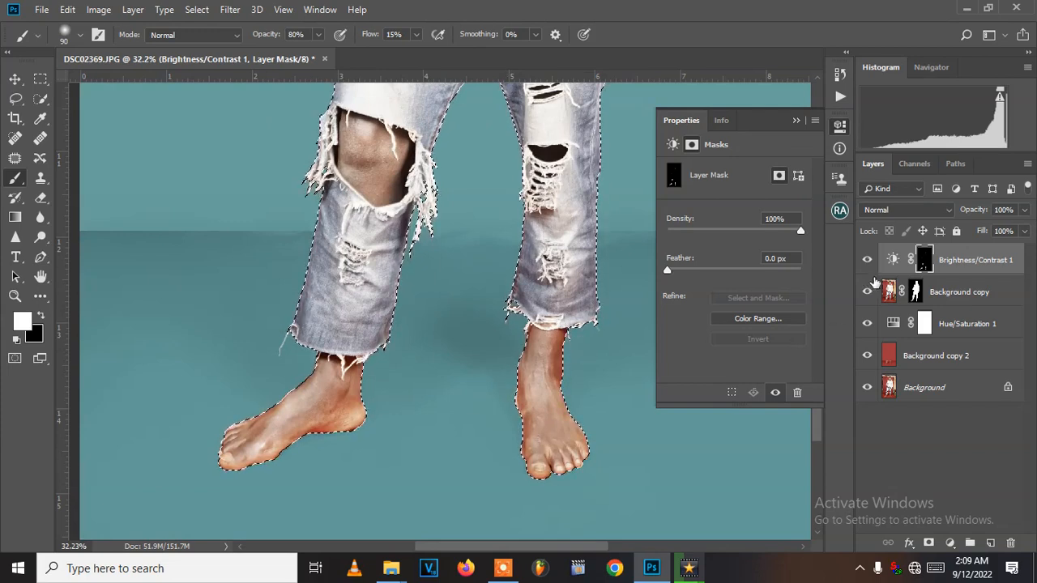
- Set the Brightness/Contrast adjustment layer's Contrast to -50 and Brightness to 89
left_click(899, 261)
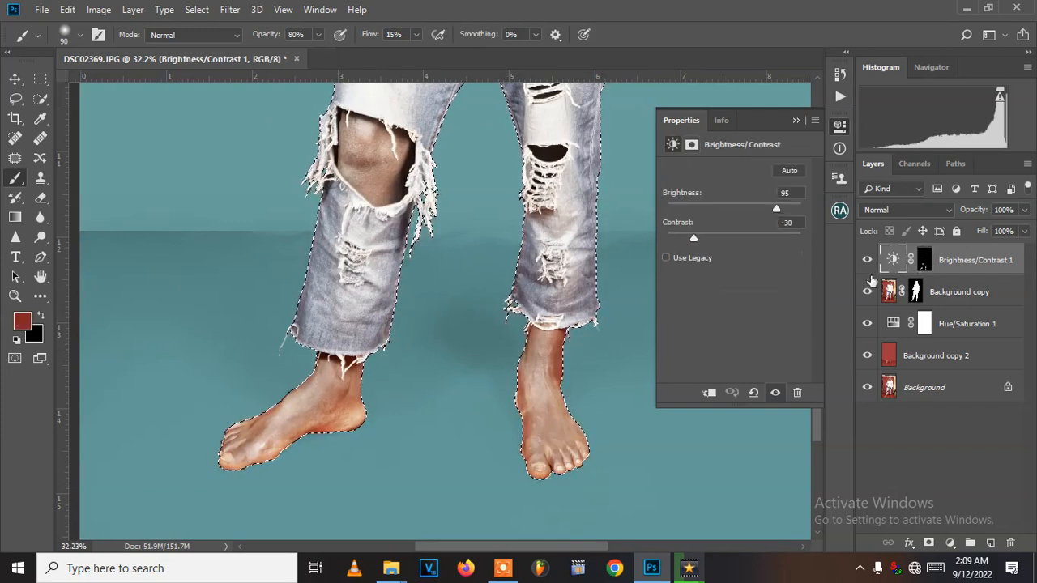
left_click_drag(691, 238, 664, 240)
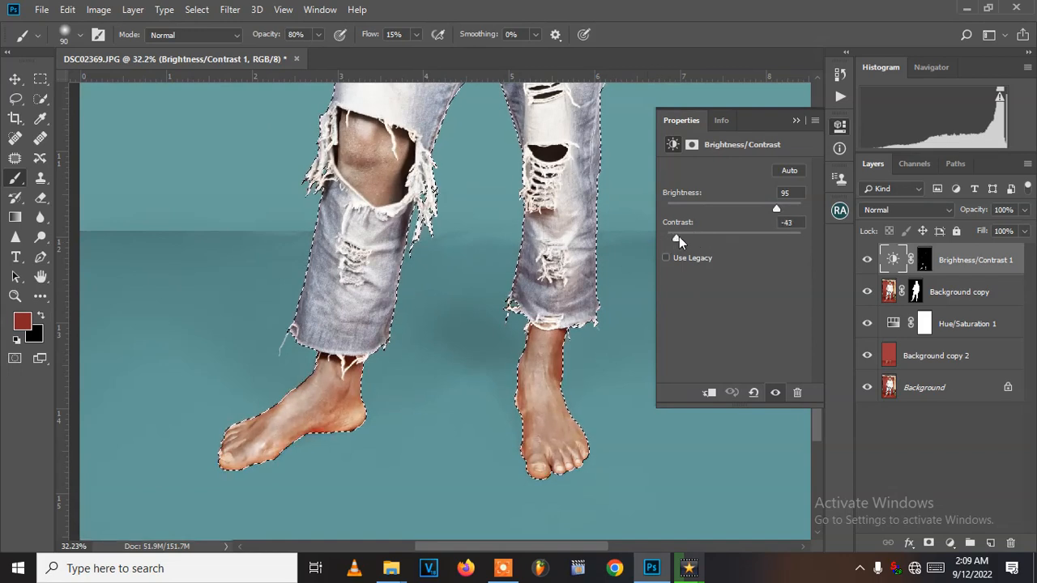
left_click_drag(664, 236, 662, 238)
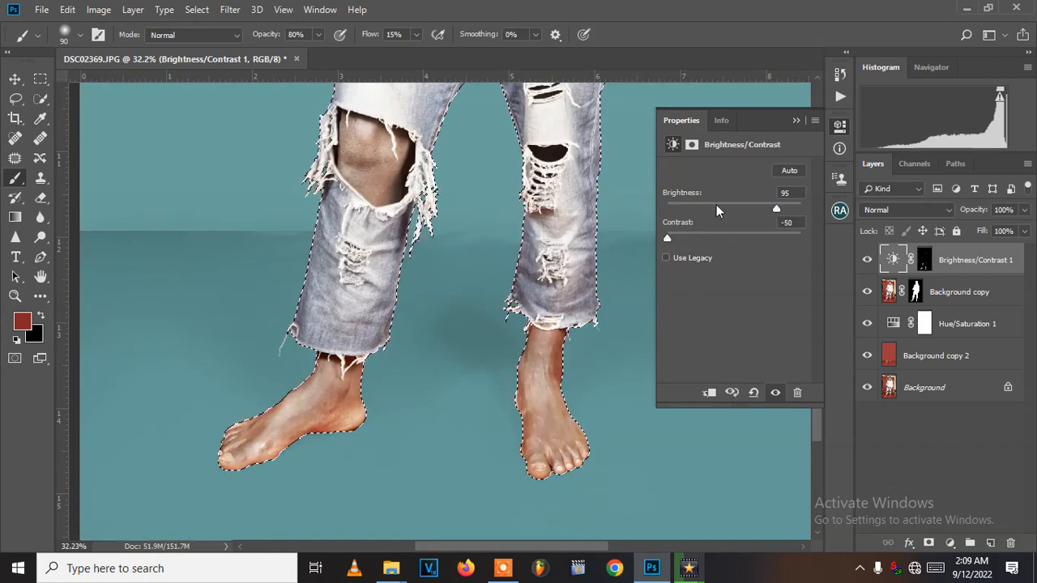
mouse_move(774, 205)
left_mouse_down()
mouse_move(763, 207)
mouse_move(773, 210)
left_mouse_up()
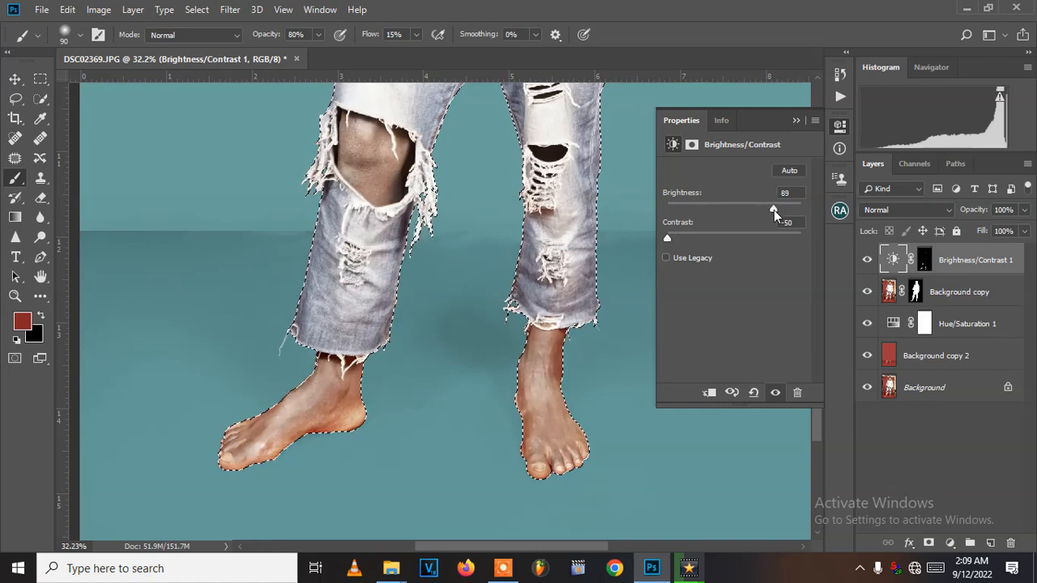
- Hide the Brightness/Contrast adjustment layer to compare the whole figure without the skin brightening
scroll(419, 250, "down", 5)
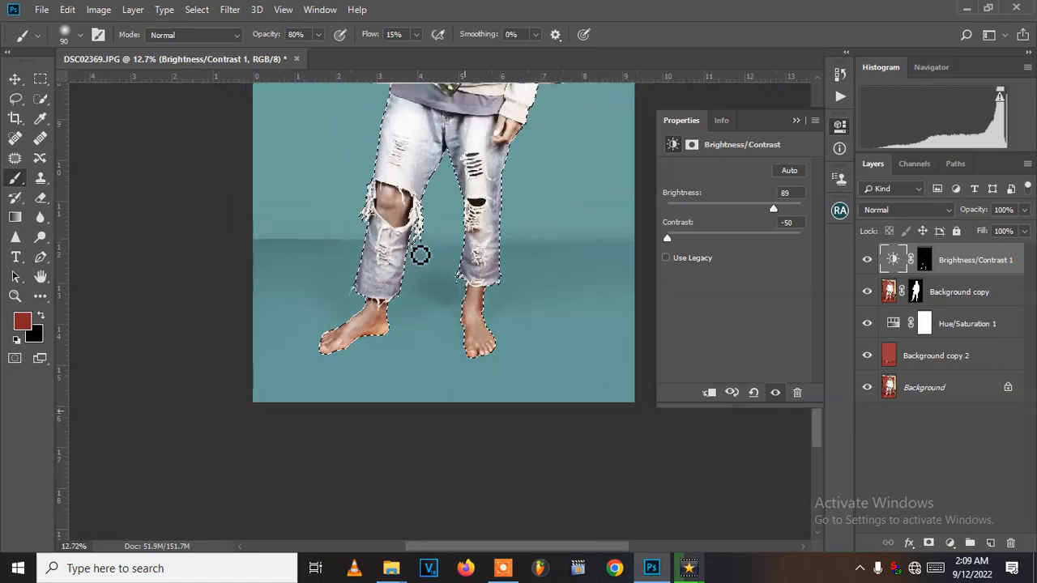
scroll(417, 241, "up", 1)
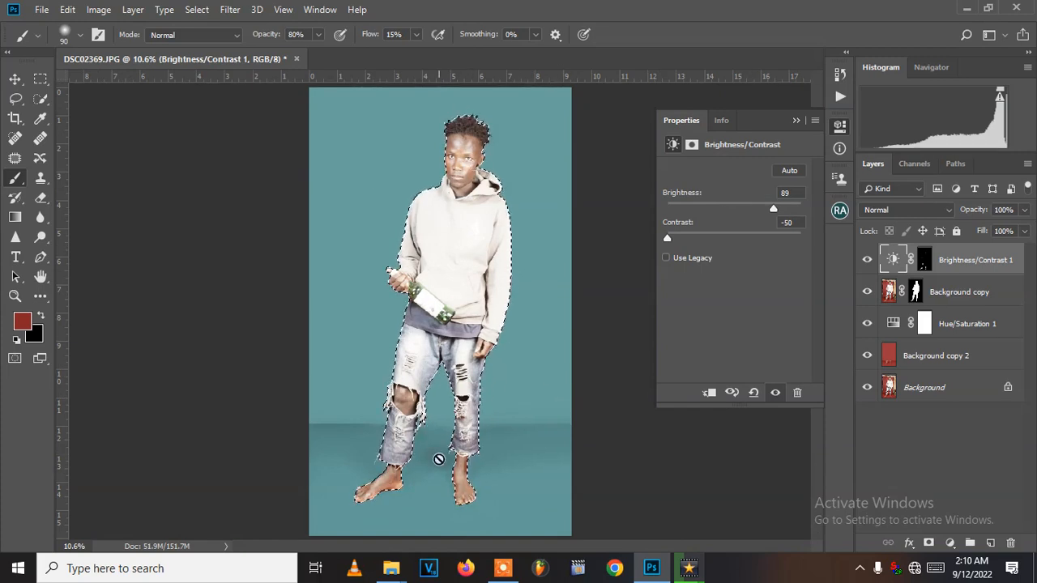
left_click(866, 260)
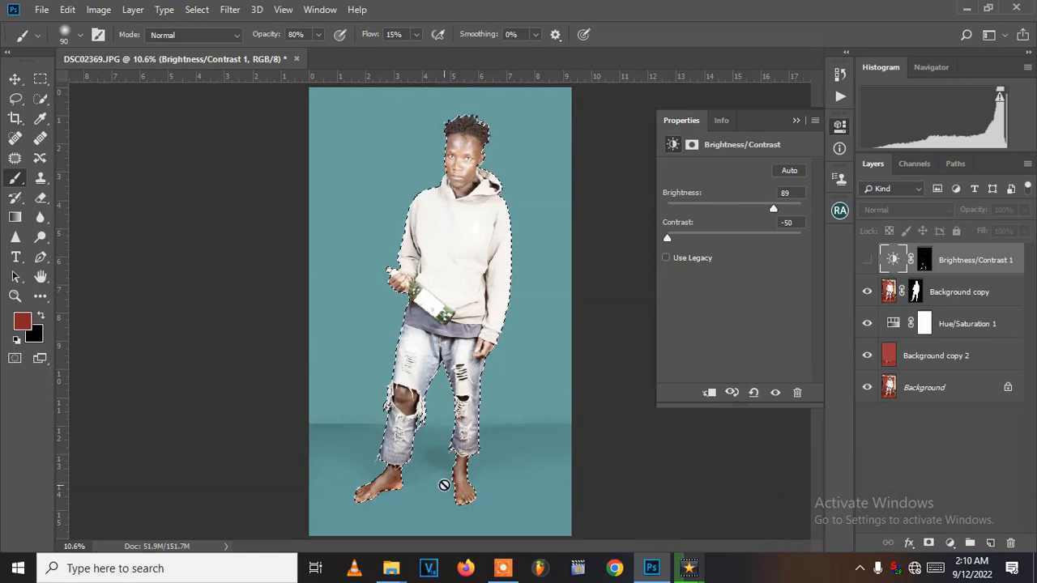
- Show the Brightness/Contrast adjustment layer again and set its Brightness to 90
left_click(868, 260)
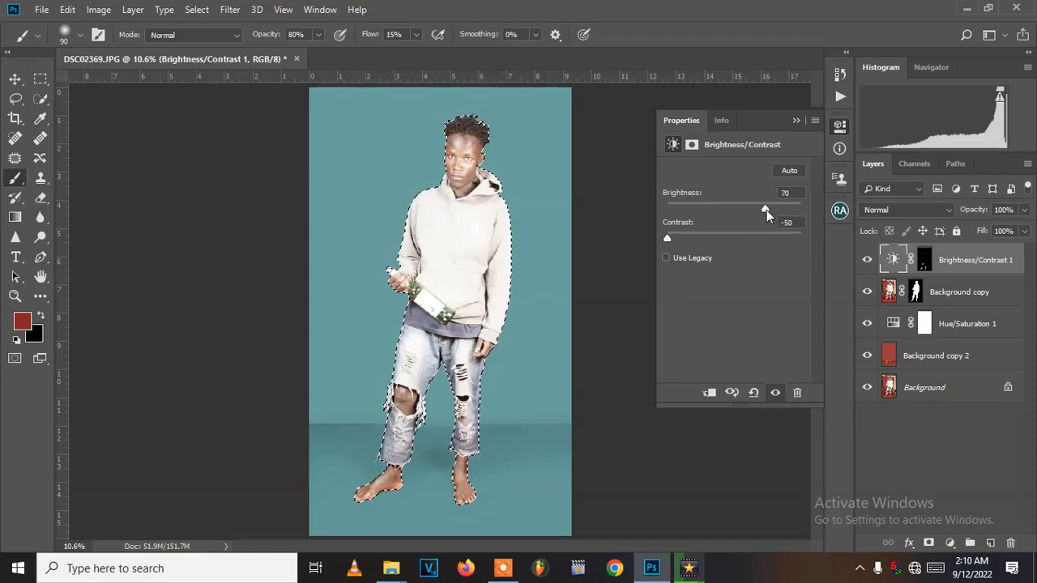
left_click_drag(774, 214, 774, 214)
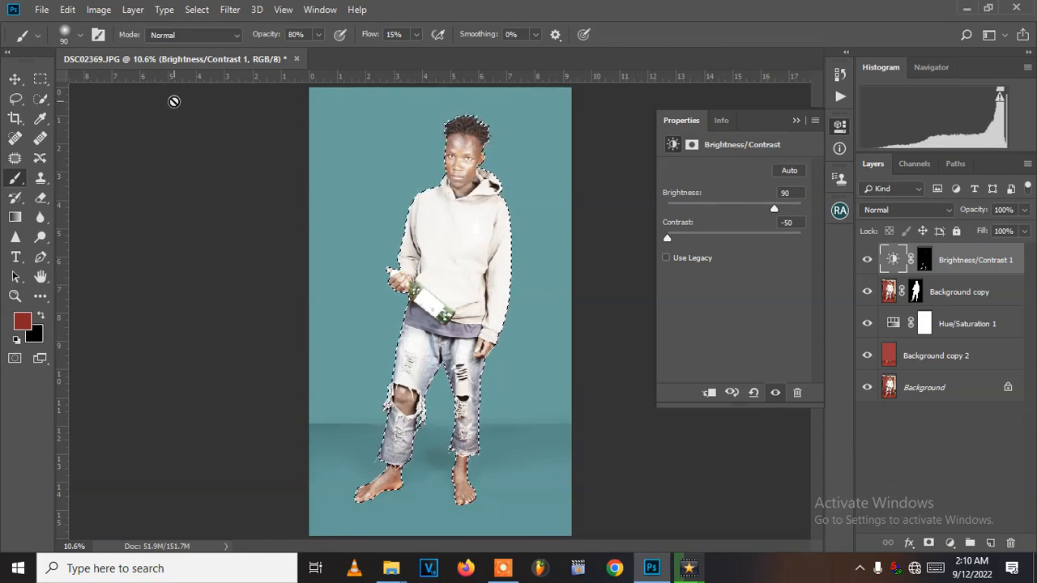
- Clear the selection around the man and inspect his face up close and the whole figure without the outline
key("ctrl+d")
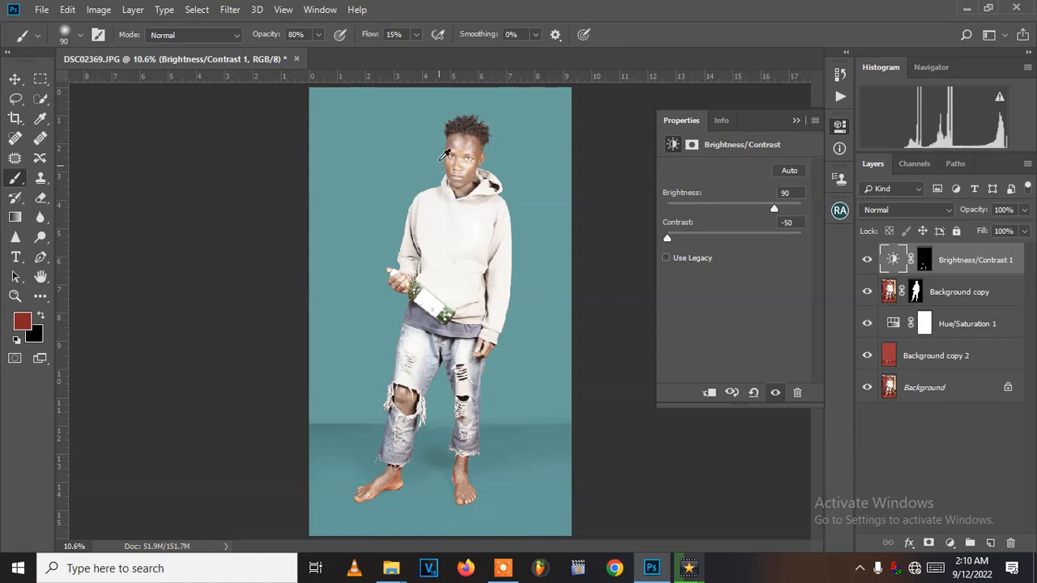
scroll(438, 165, "up", 8)
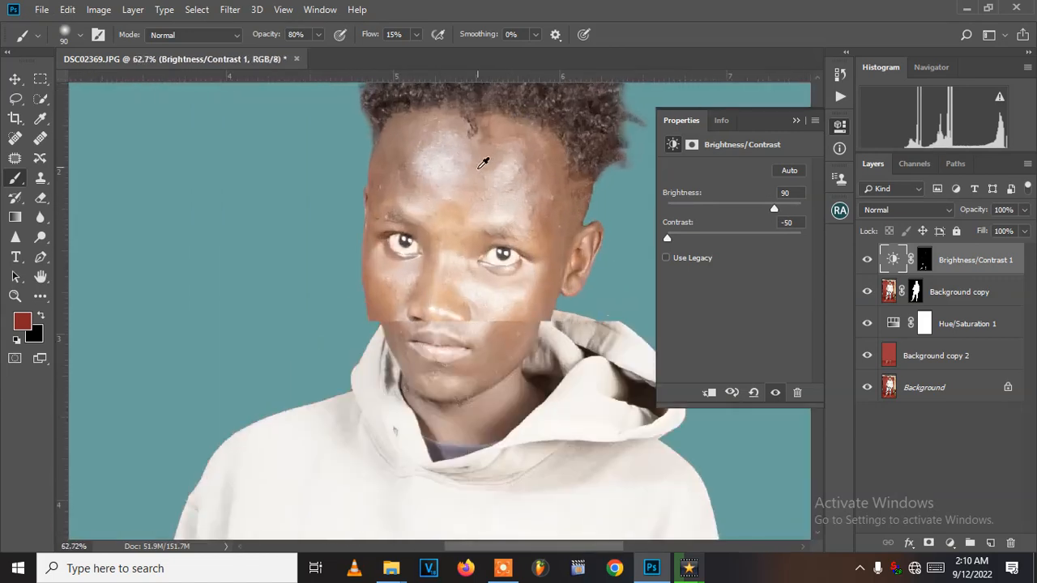
scroll(482, 162, "up", 1)
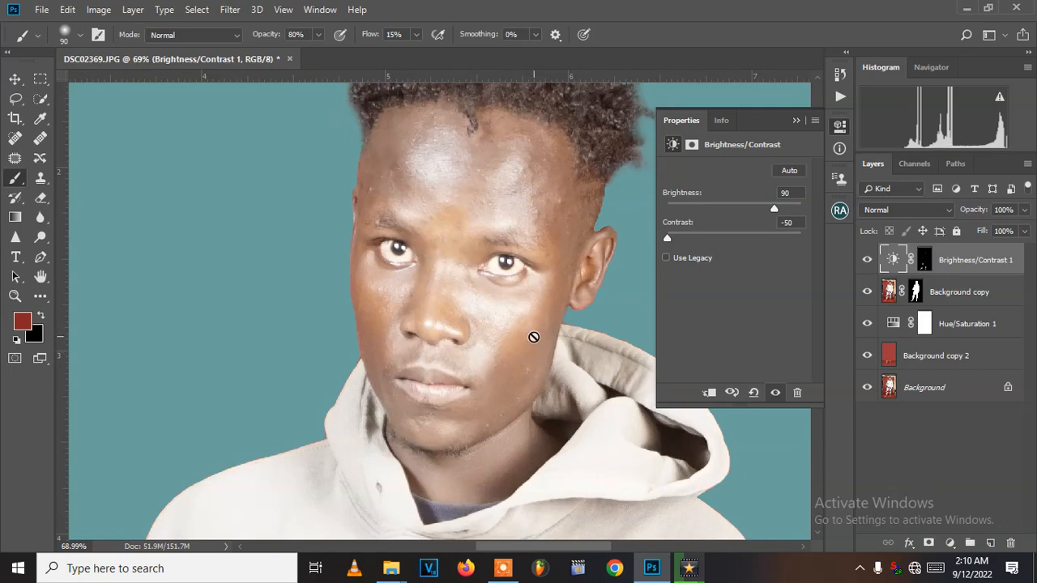
scroll(520, 197, "up", 3)
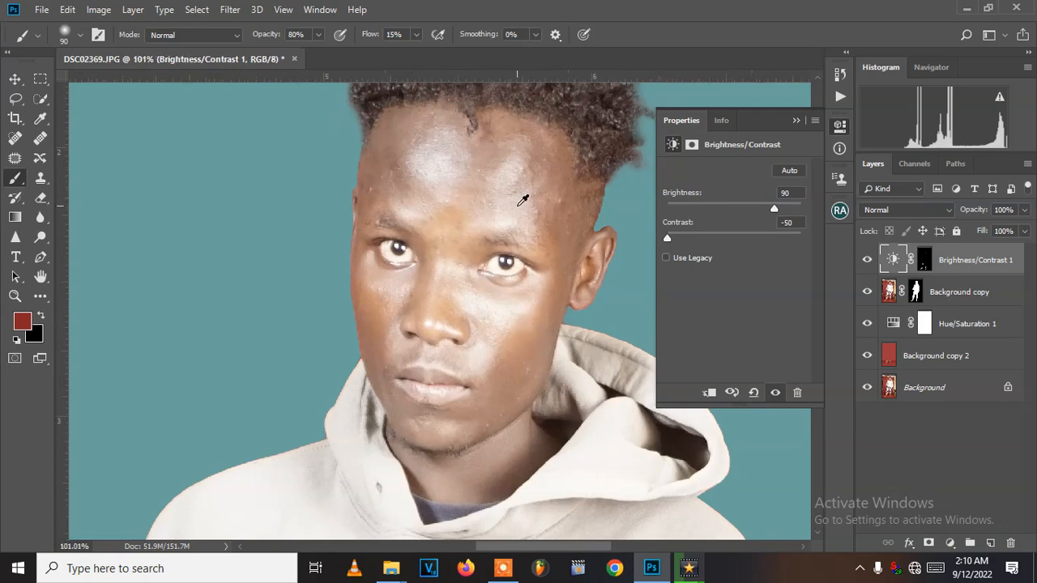
scroll(523, 196, "down", 1)
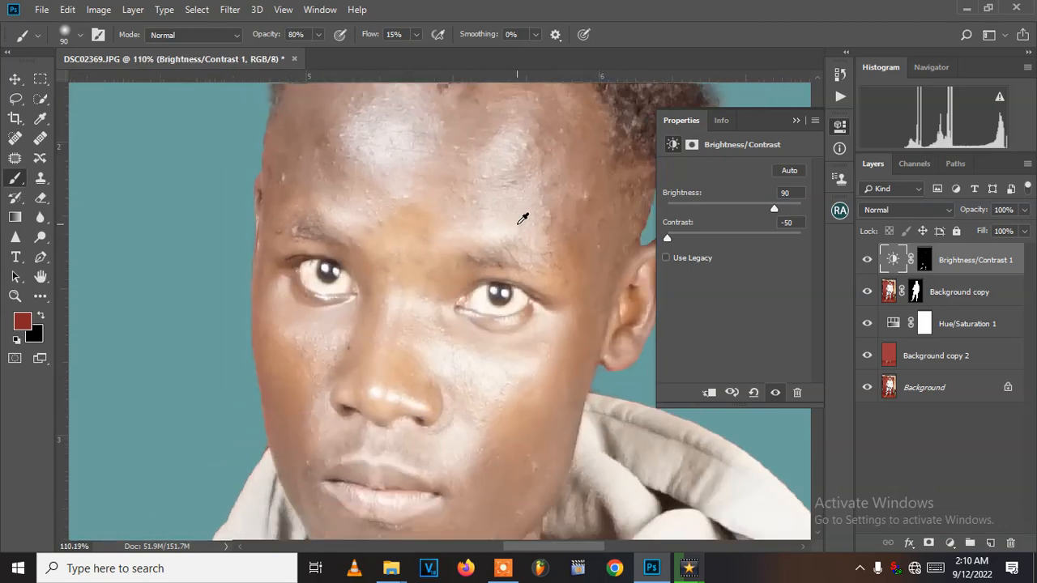
scroll(522, 219, "down", 1)
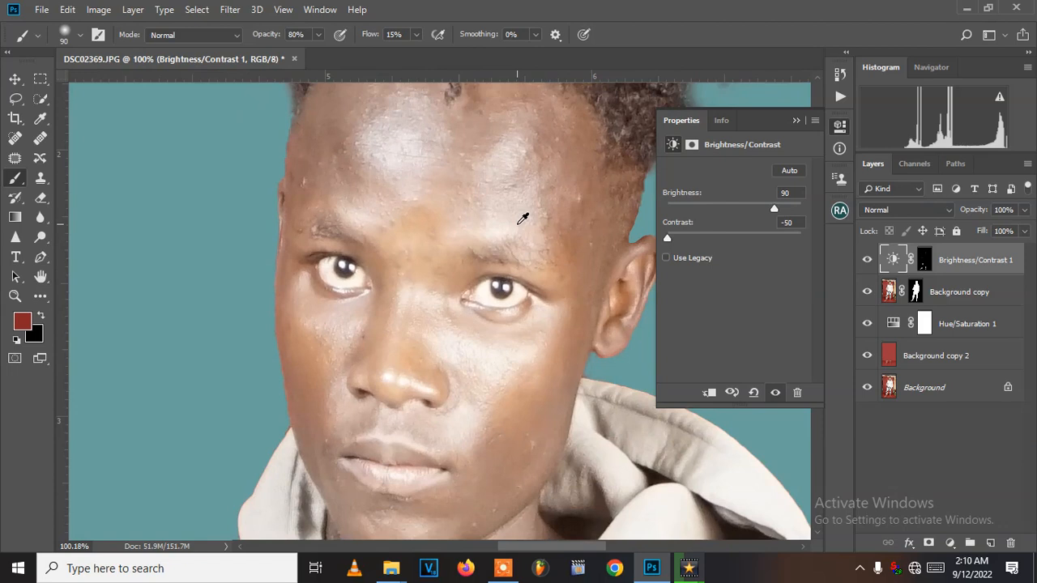
scroll(519, 221, "down", 8)
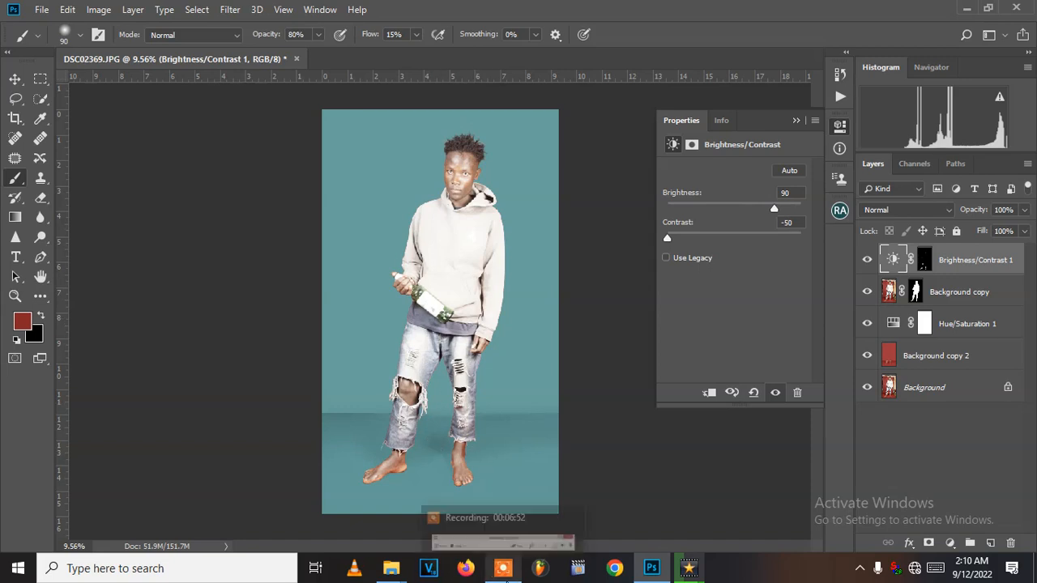
left_click(504, 574)
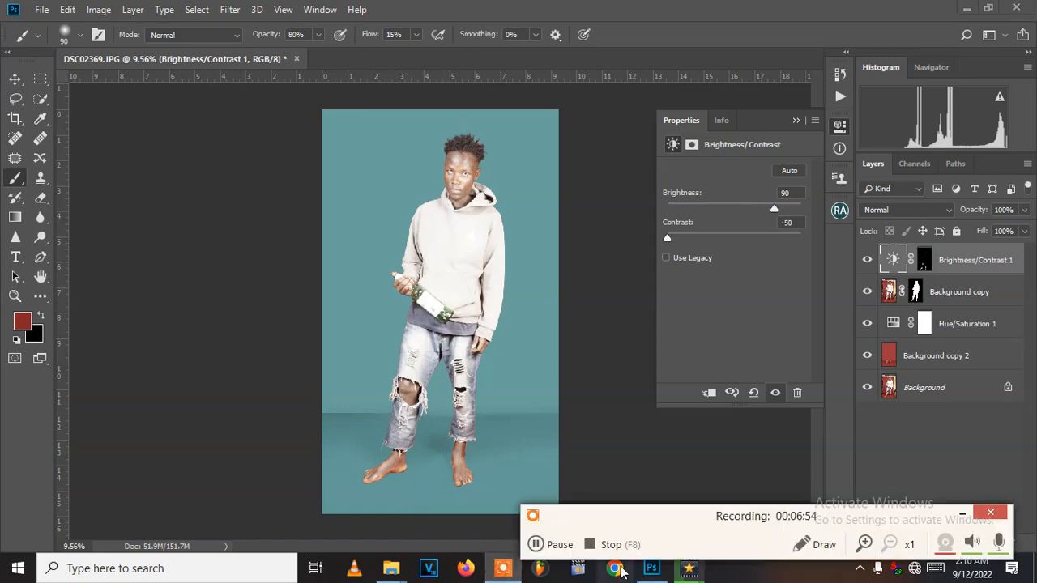